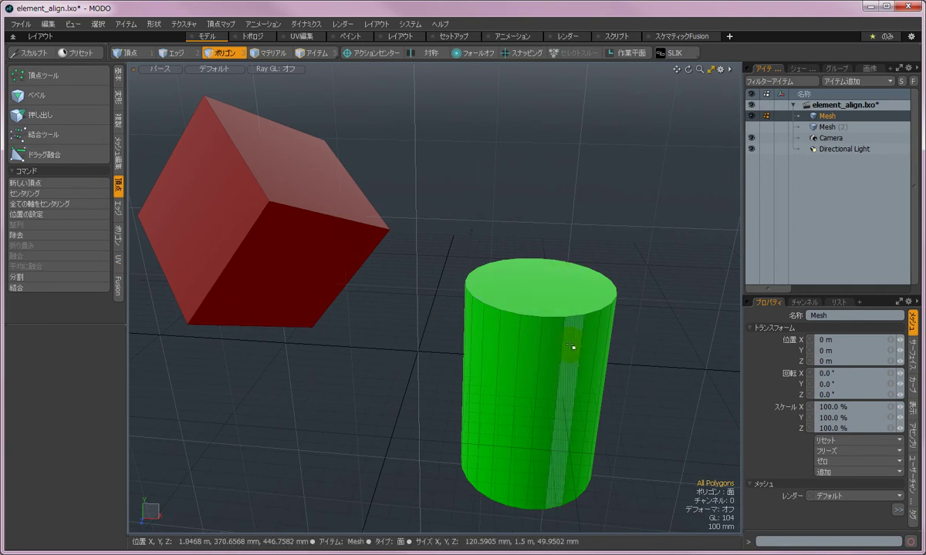
Collapse the green cylinder's top polygon to a point by scaling it to 0 % on all axes
{"action": "left_click", "coordinate": [552, 302]}
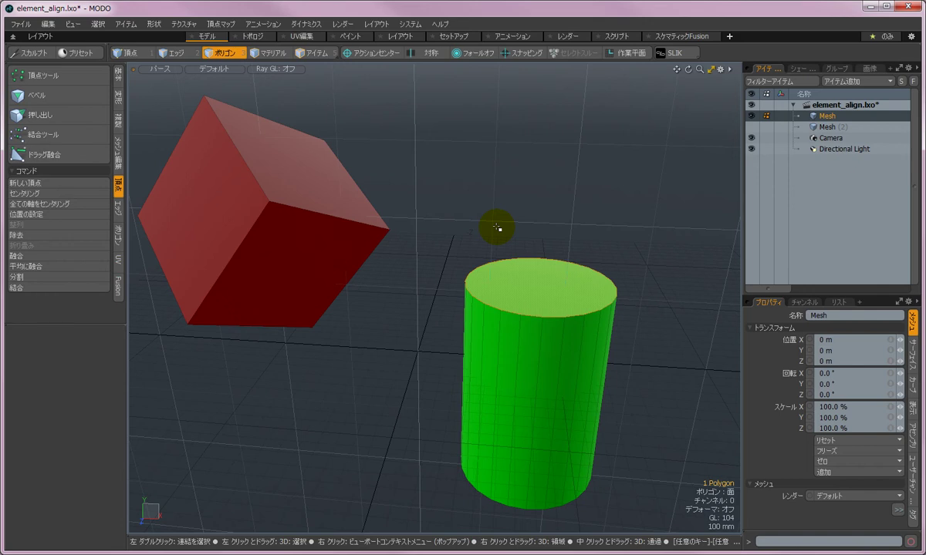
{"action": "key", "text": "r"}
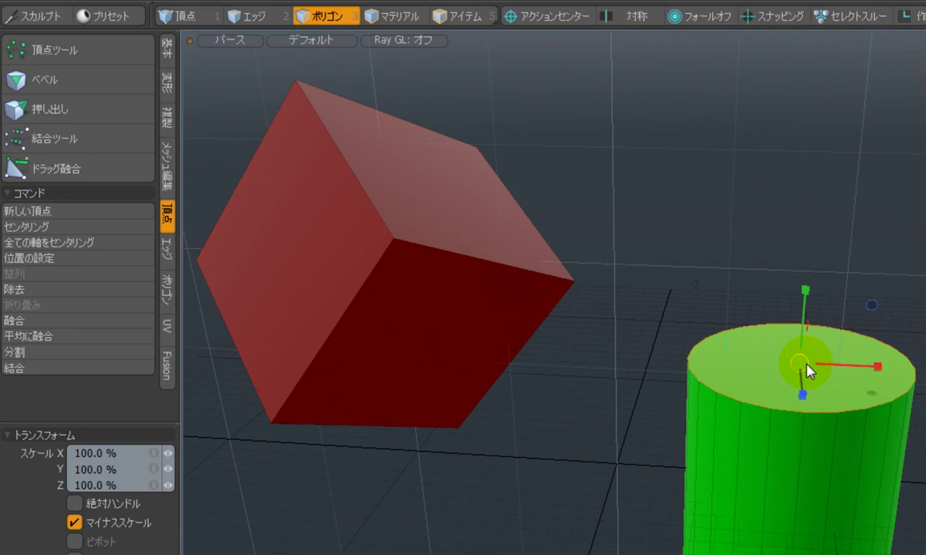
{"action": "left_click", "coordinate": [156, 454]}
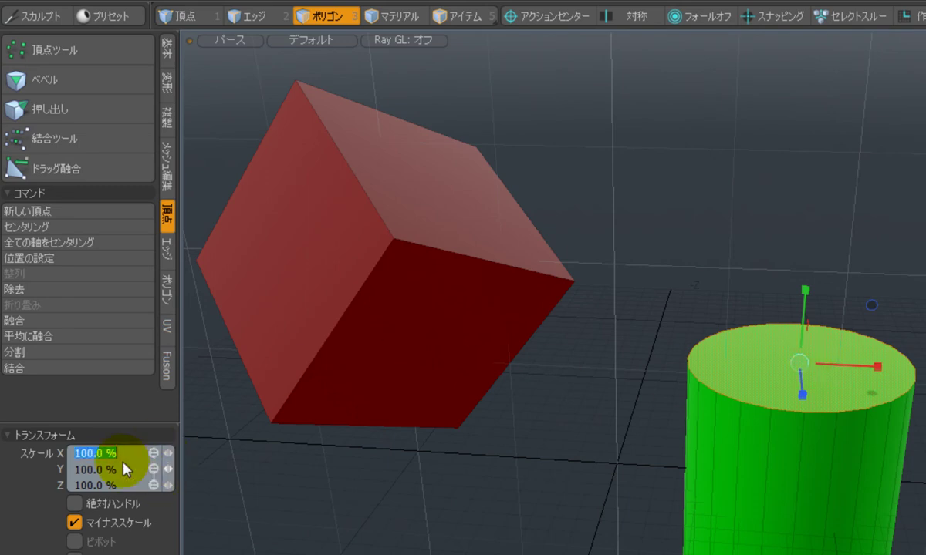
{"action": "type", "text": "0"}
{"action": "key", "text": "Return"}
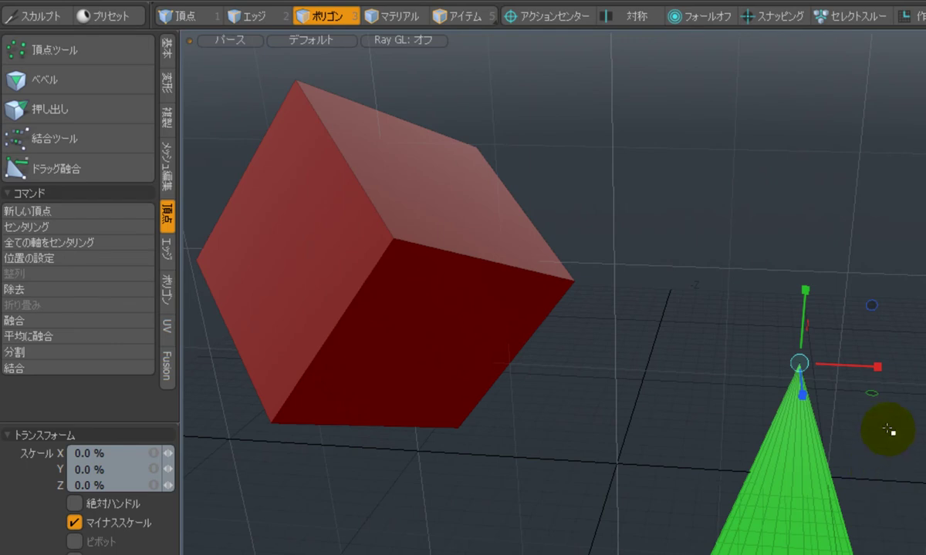
{"action": "key", "text": "space"}
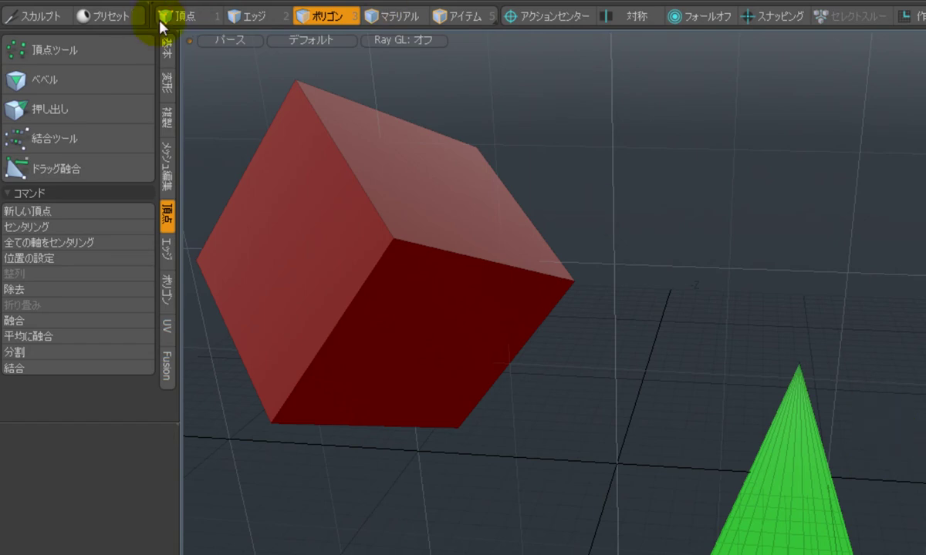
Select the vertices at the collapsed tip to examine how many there are, and return to polygon selection
{"action": "left_click", "coordinate": [183, 16]}
{"action": "mouse_move", "coordinate": [884, 340]}
{"action": "right_mouse_down"}
{"action": "mouse_move", "coordinate": [744, 440]}
{"action": "mouse_move", "coordinate": [725, 332]}
{"action": "mouse_move", "coordinate": [854, 325]}
{"action": "mouse_move", "coordinate": [895, 409]}
{"action": "right_mouse_up"}
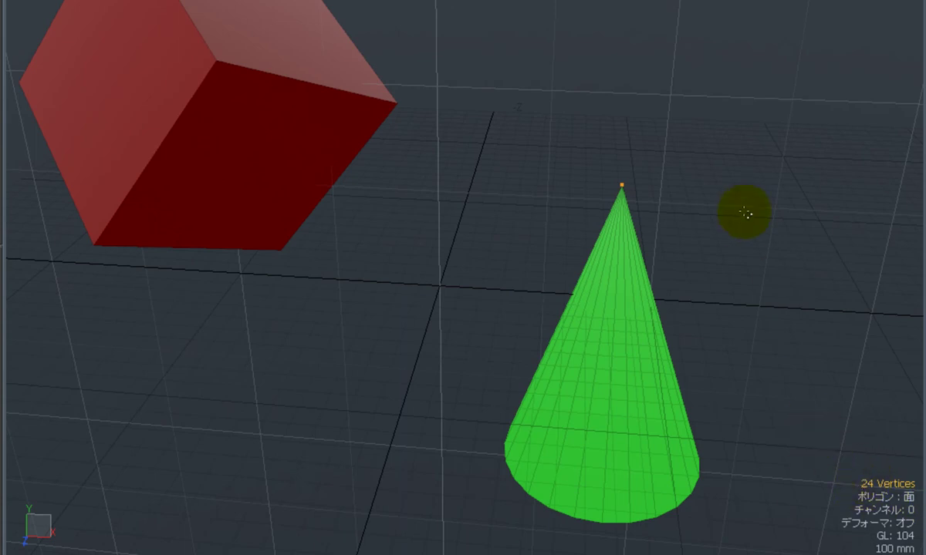
{"action": "key", "text": "3"}
{"action": "mouse_move", "coordinate": [697, 153]}
{"action": "right_mouse_down"}
{"action": "mouse_move", "coordinate": [694, 244]}
{"action": "mouse_move", "coordinate": [601, 274]}
{"action": "mouse_move", "coordinate": [497, 221]}
{"action": "mouse_move", "coordinate": [577, 114]}
{"action": "mouse_move", "coordinate": [745, 202]}
{"action": "mouse_move", "coordinate": [741, 265]}
{"action": "mouse_move", "coordinate": [710, 291]}
{"action": "right_mouse_up"}
Merge the vertices of the cylinder's top polygon at their average position (平均に融合)
{"action": "left_click", "coordinate": [756, 210]}
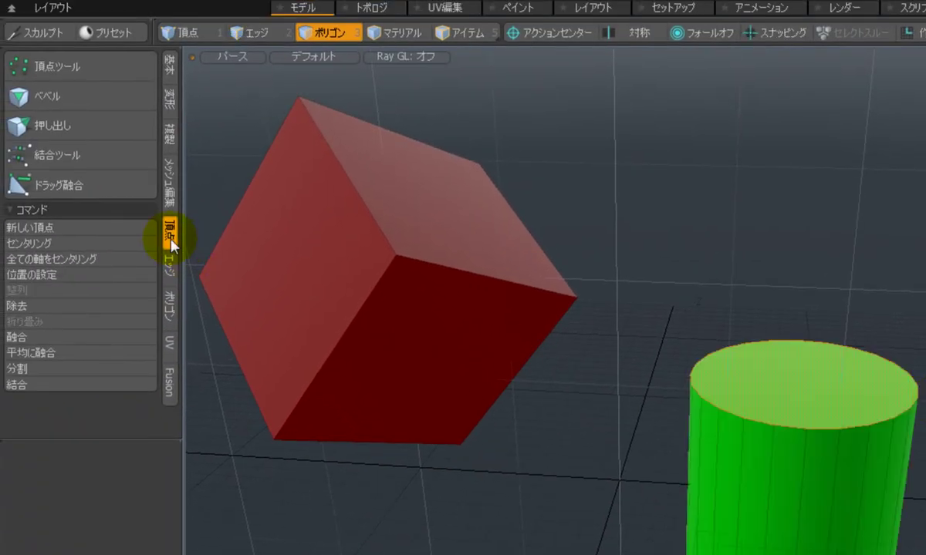
{"action": "left_click", "coordinate": [110, 356]}
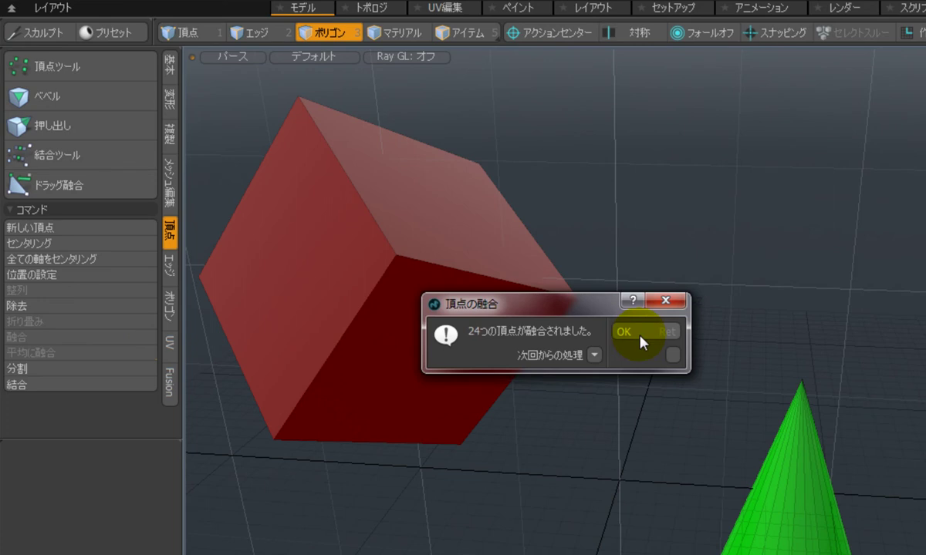
{"action": "left_click", "coordinate": [644, 334]}
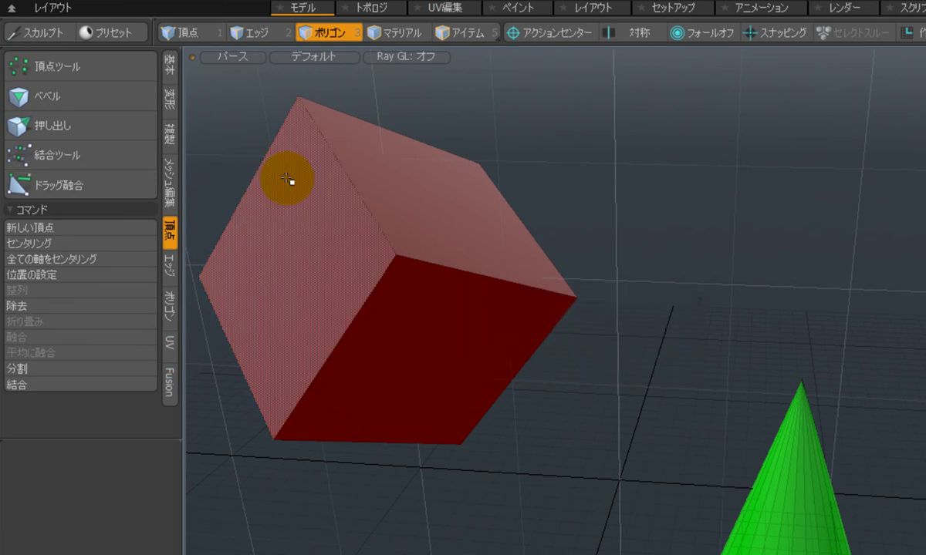
Select the tip of the merged cone in vertex mode to examine its vertex count, and return to polygon selection
{"action": "left_click", "coordinate": [205, 34]}
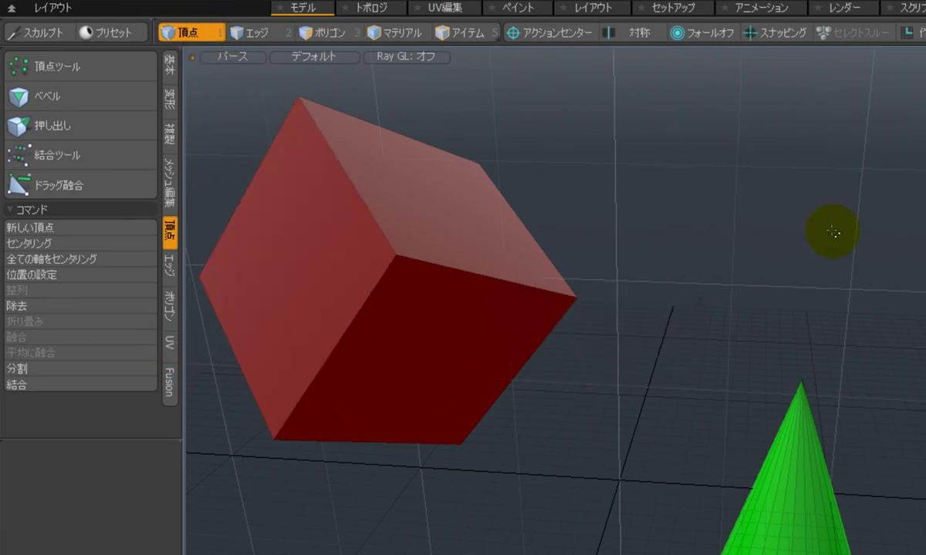
{"action": "mouse_move", "coordinate": [858, 408]}
{"action": "right_mouse_down"}
{"action": "mouse_move", "coordinate": [831, 281]}
{"action": "mouse_move", "coordinate": [872, 432]}
{"action": "right_mouse_up"}
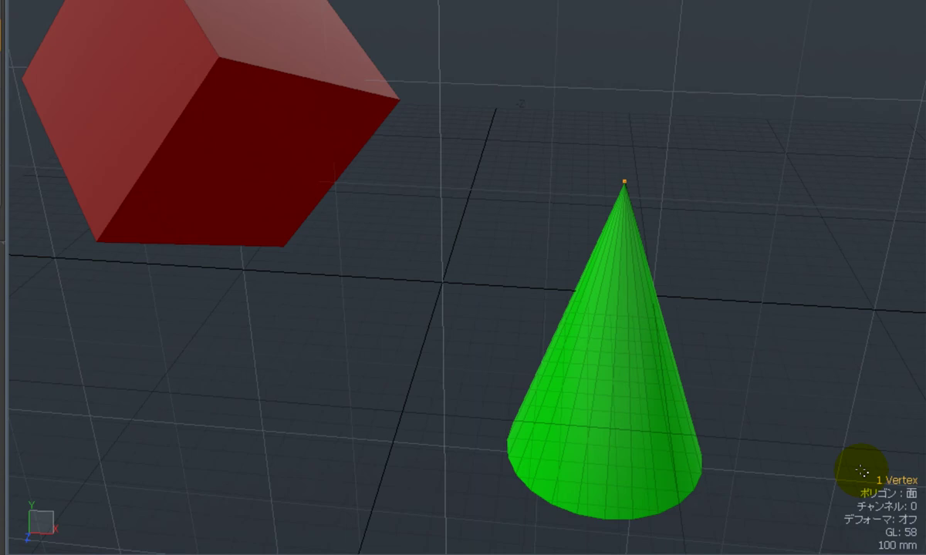
{"action": "key", "text": "3"}
{"action": "mouse_move", "coordinate": [681, 125]}
{"action": "right_mouse_down"}
{"action": "mouse_move", "coordinate": [656, 270]}
{"action": "mouse_move", "coordinate": [513, 203]}
{"action": "mouse_move", "coordinate": [628, 79]}
{"action": "mouse_move", "coordinate": [736, 211]}
{"action": "mouse_move", "coordinate": [668, 286]}
{"action": "right_mouse_up"}
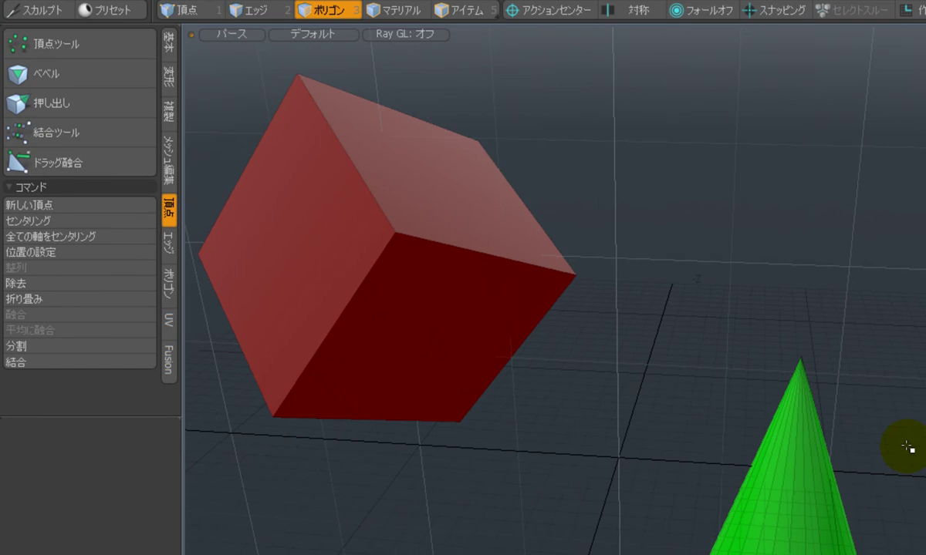
Move the cone's tip vertex onto the red cube's nearest corner with vertex selection and snapping on
{"action": "key", "text": "1"}
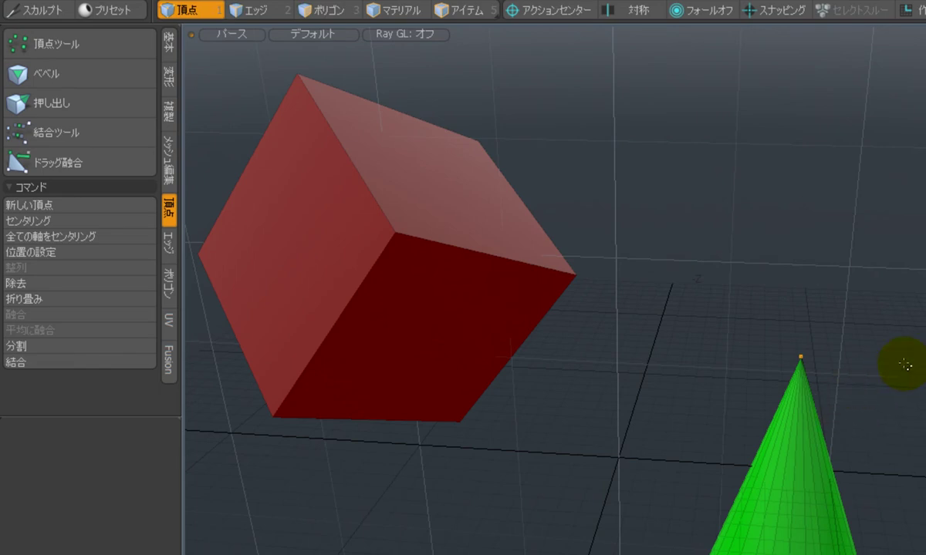
{"action": "key", "text": "F11"}
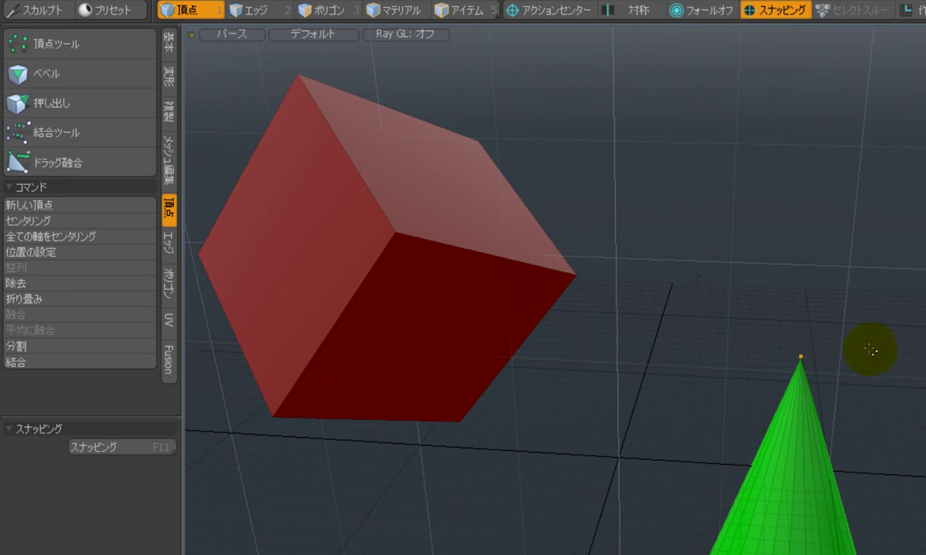
{"action": "key", "text": "w"}
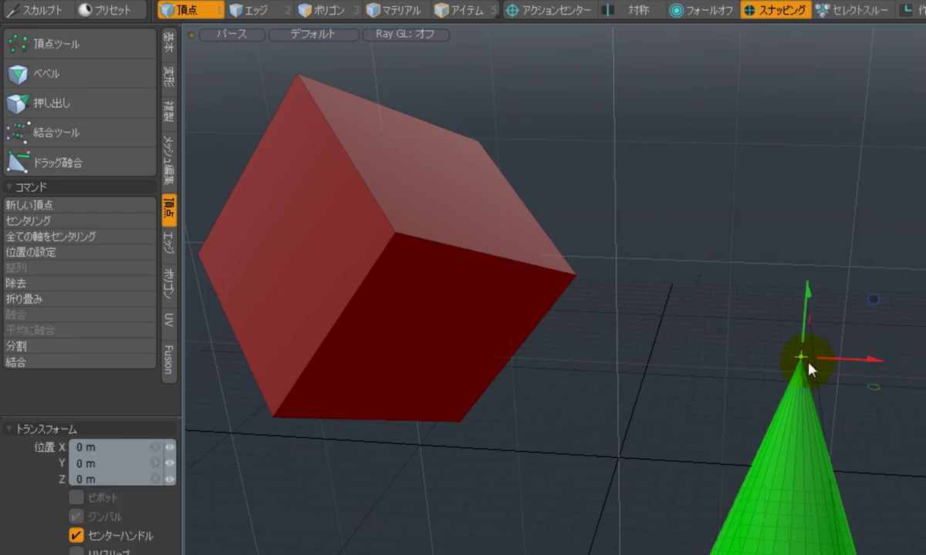
{"action": "left_click_drag", "start_coordinate": [803, 359], "coordinate": [577, 276]}
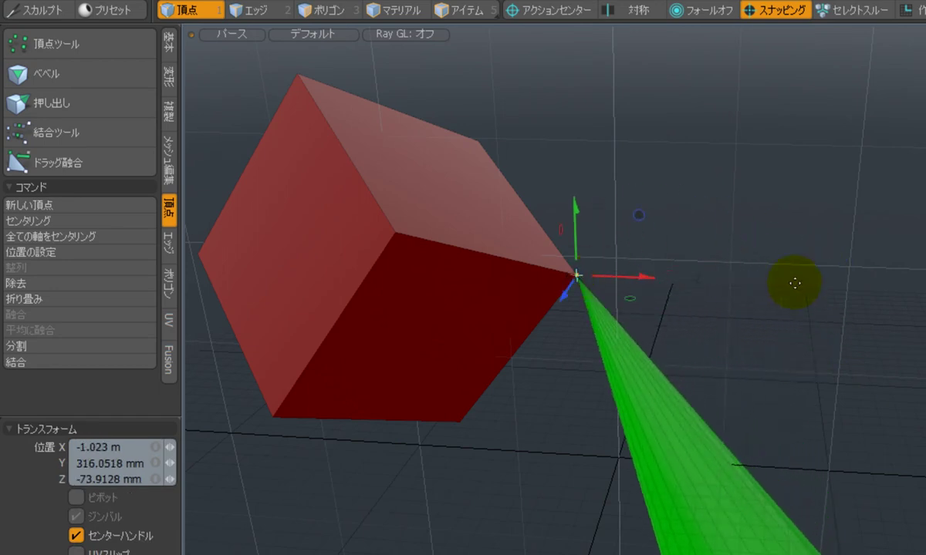
{"action": "key", "text": "space"}
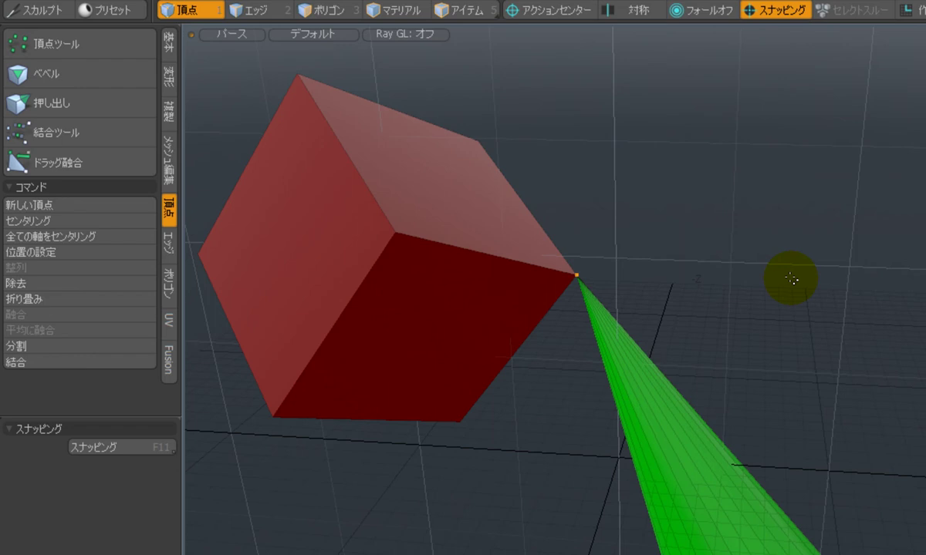
Undo the tip move and the vertex merge to restore the green cylinder with its top polygon selected
{"action": "key", "text": "ctrl+z"}
{"action": "key", "text": "3"}
{"action": "key", "text": "ctrl+z"}
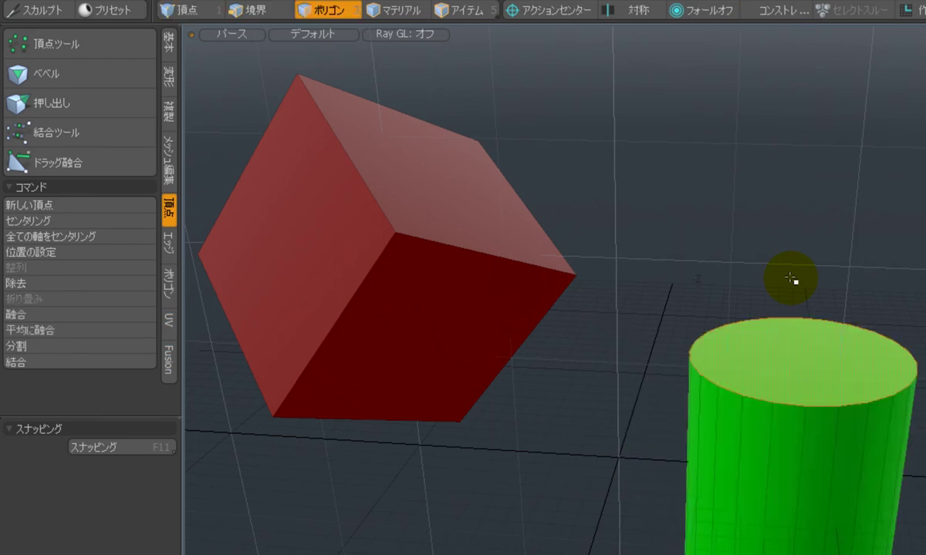
Set the action center to Element (エレメント)
{"action": "key", "text": "F11"}
{"action": "left_click", "coordinate": [552, 11]}
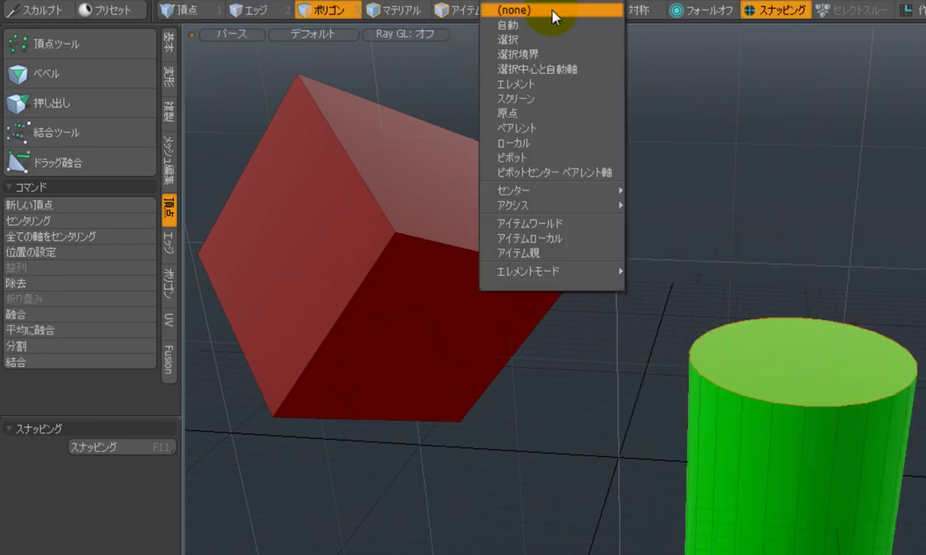
{"action": "left_click", "coordinate": [536, 83]}
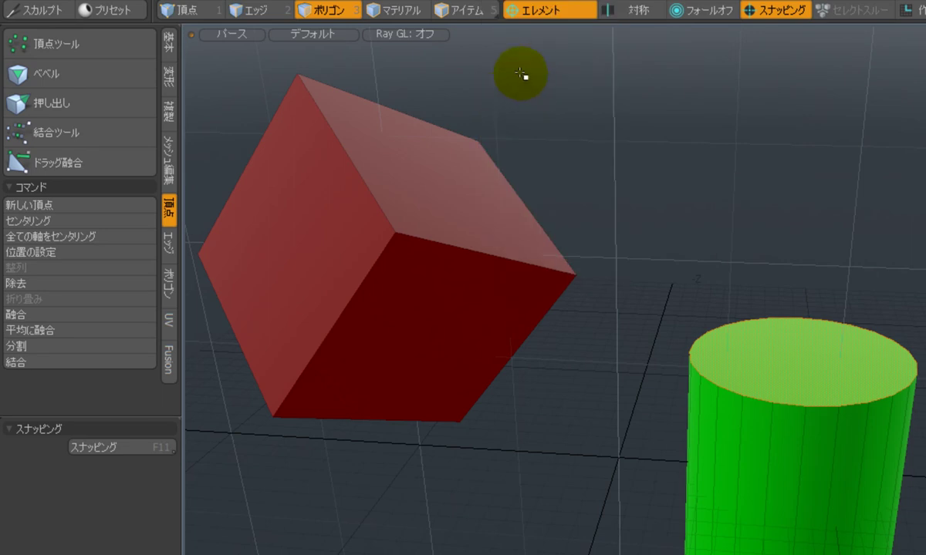
Scale the cylinder's top polygon to 0 % on all axes about the red cube's nearest corner
{"action": "key", "text": "r"}
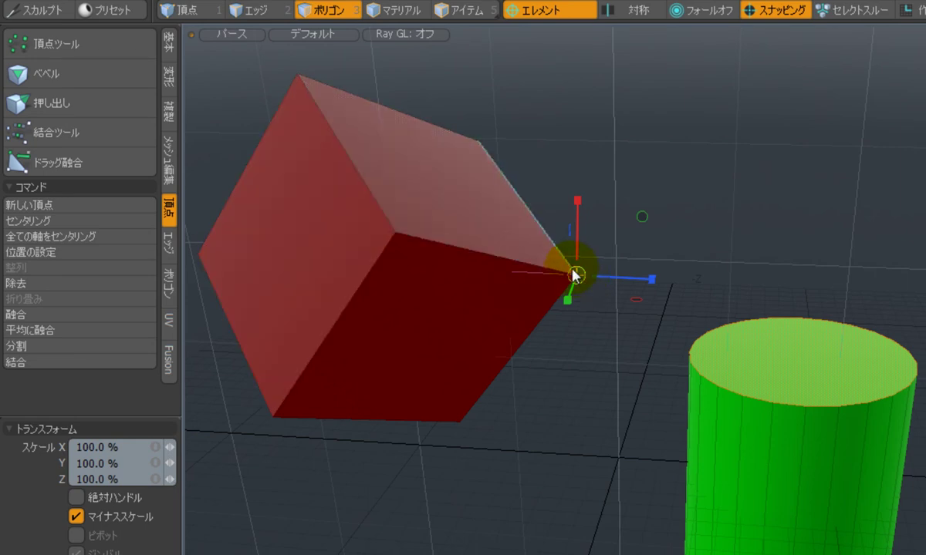
{"action": "left_click", "coordinate": [517, 351]}
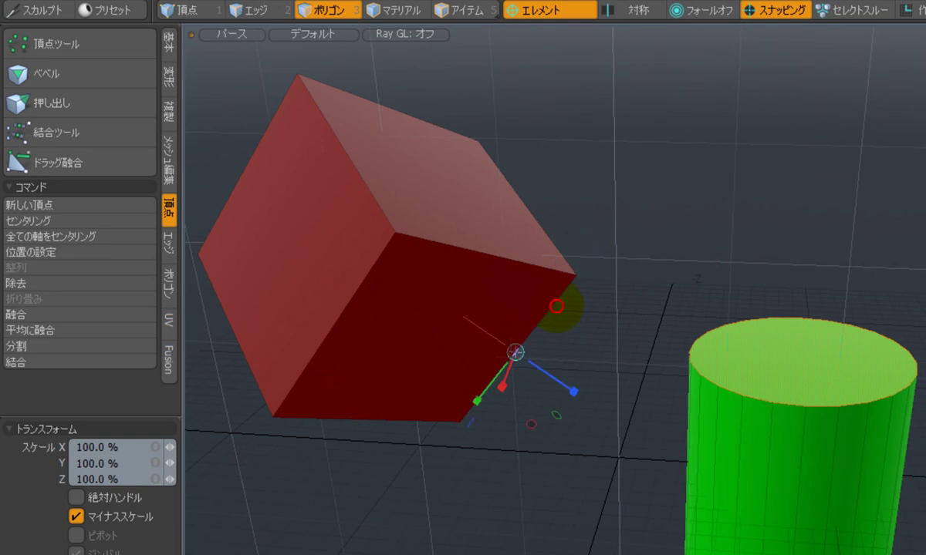
{"action": "left_click_drag", "start_coordinate": [575, 276], "coordinate": [578, 275]}
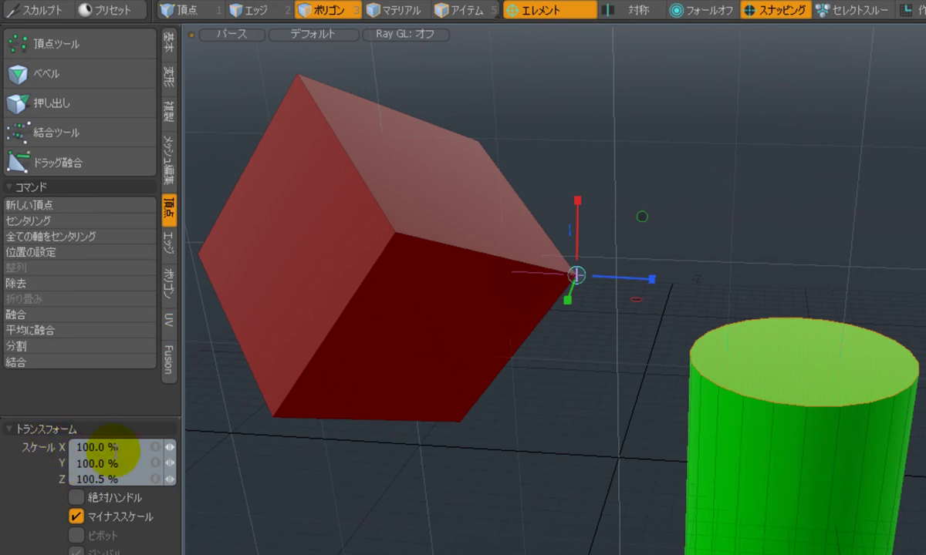
{"action": "left_click", "coordinate": [157, 450]}
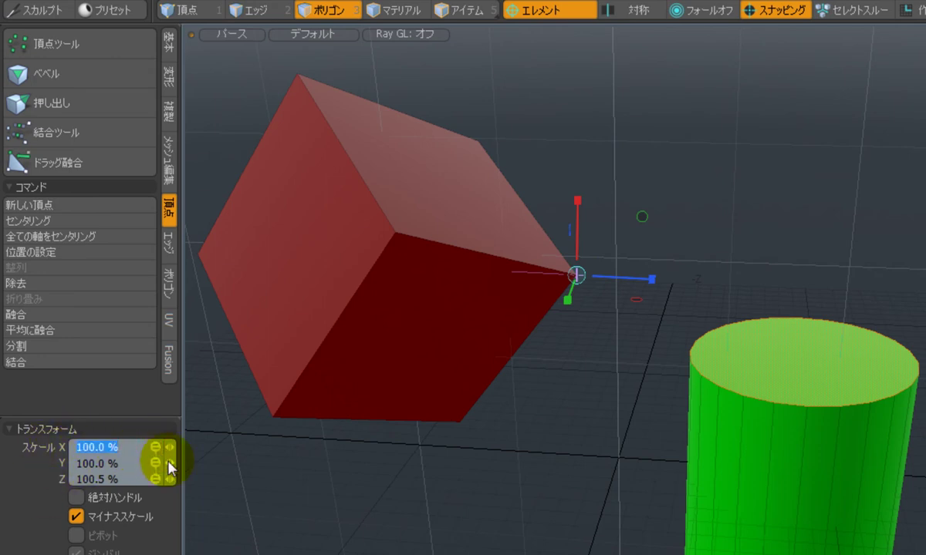
{"action": "type", "text": "0"}
{"action": "key", "text": "Return"}
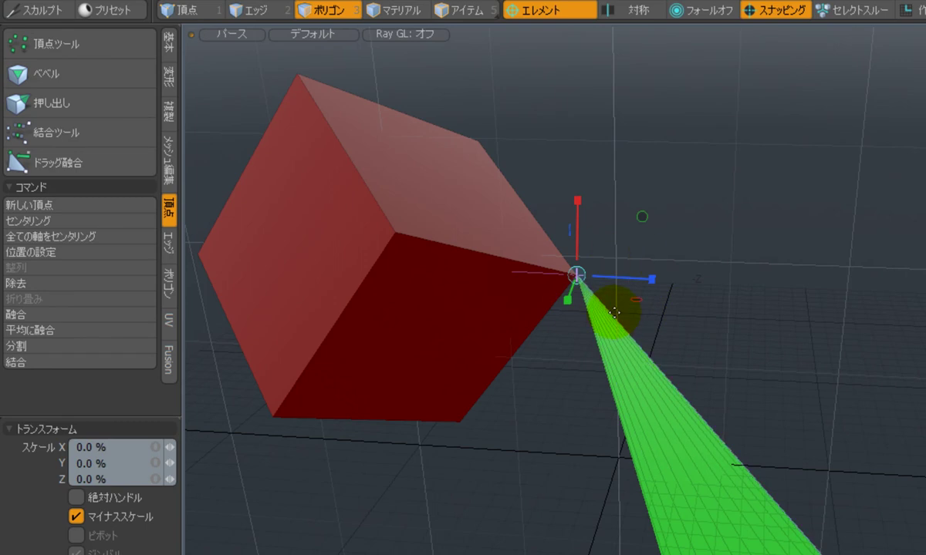
{"action": "key", "text": "space"}
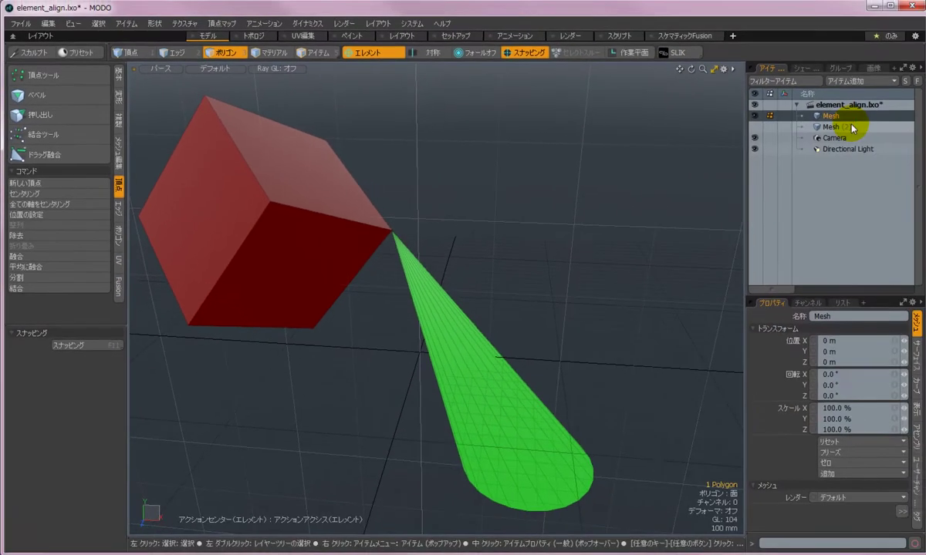
Show Mesh (2) as the active mesh and hide the first Mesh
{"action": "left_click", "coordinate": [783, 126]}
{"action": "left_click", "coordinate": [751, 116]}
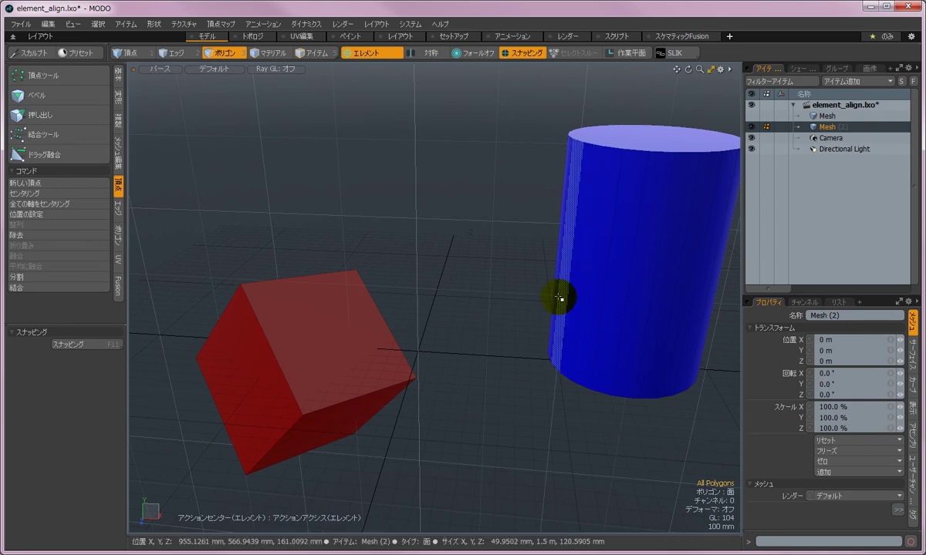
Set the X position of the blue cylinder's side polygon facing the cube to 0 m with the set position command (位置の設定)
{"action": "left_click_drag", "start_coordinate": [506, 324], "coordinate": [546, 333], "text": "alt"}
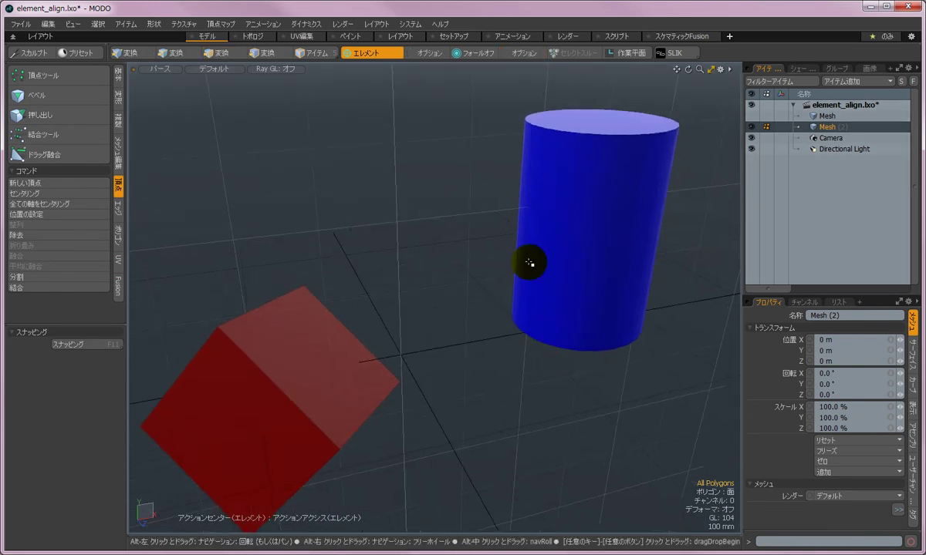
{"action": "left_click", "coordinate": [535, 176]}
{"action": "left_click_drag", "start_coordinate": [682, 405], "coordinate": [634, 442], "text": "alt"}
{"action": "key", "text": "F11"}
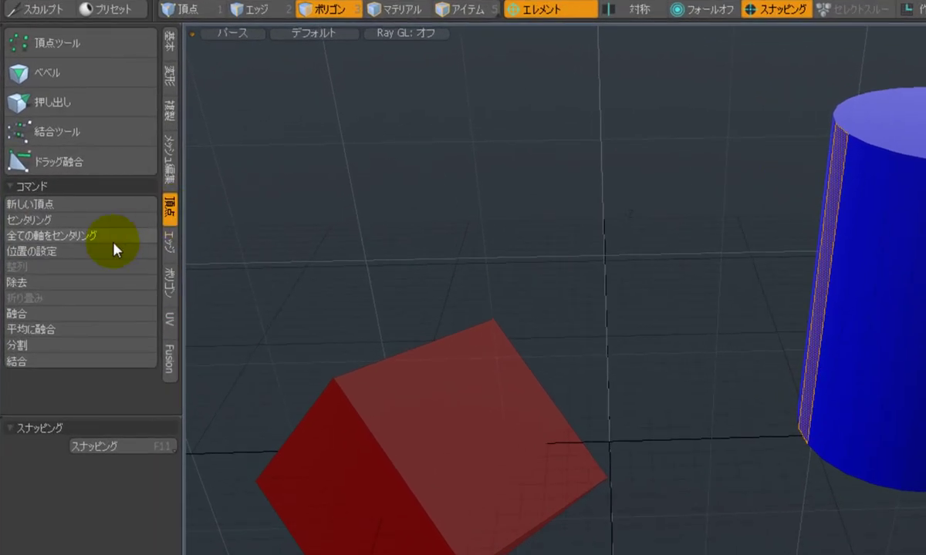
{"action": "left_click", "coordinate": [102, 254]}
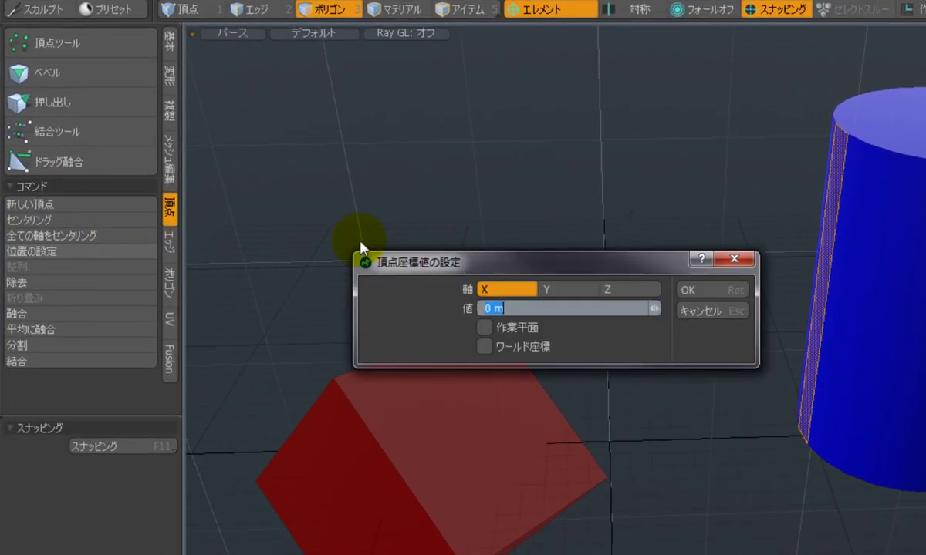
{"action": "left_click", "coordinate": [486, 294]}
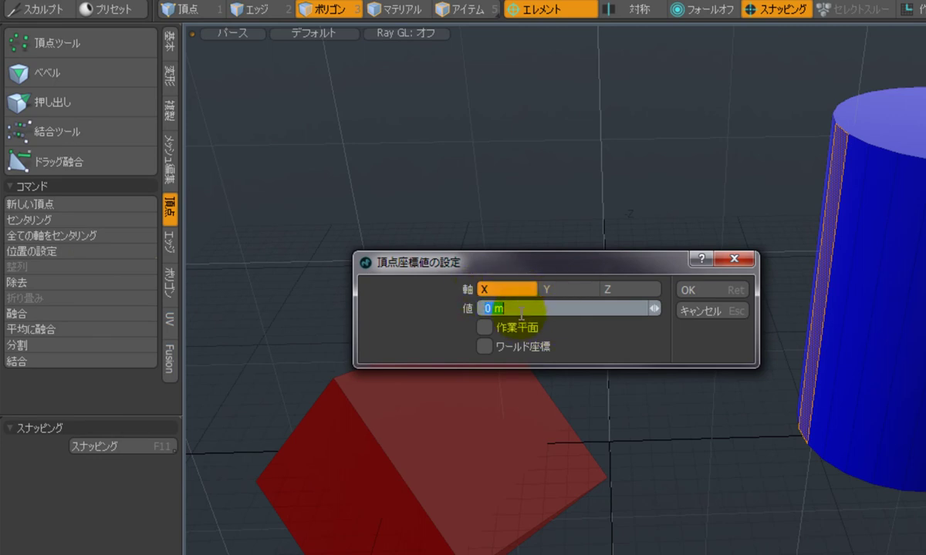
{"action": "left_click", "coordinate": [722, 292]}
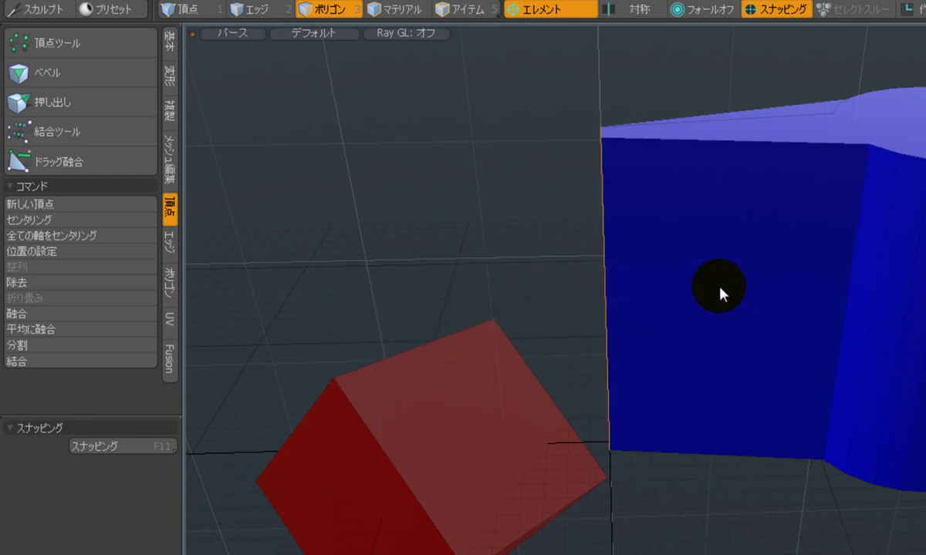
Examine the aligned side polygon in the top view and return to the perspective view
{"action": "key", "text": "ctrl+space"}
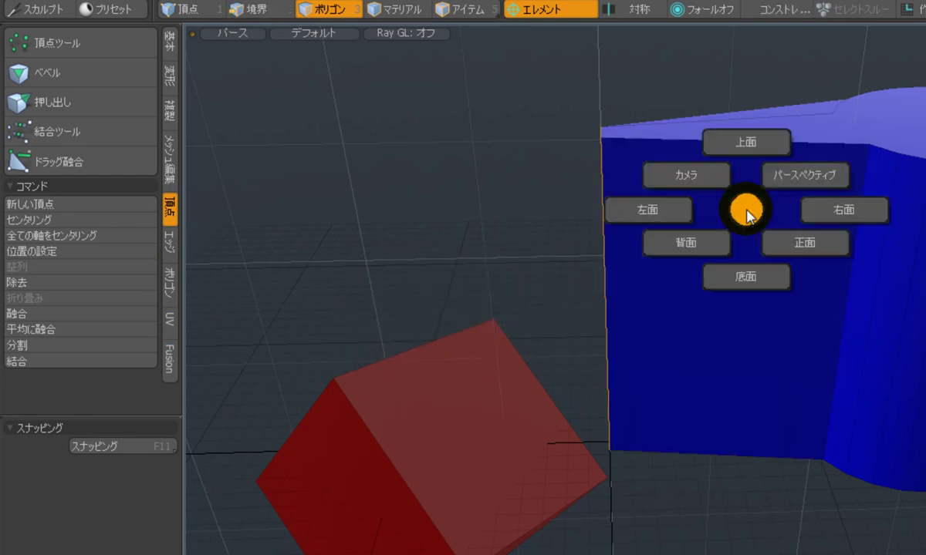
{"action": "left_click", "coordinate": [733, 137]}
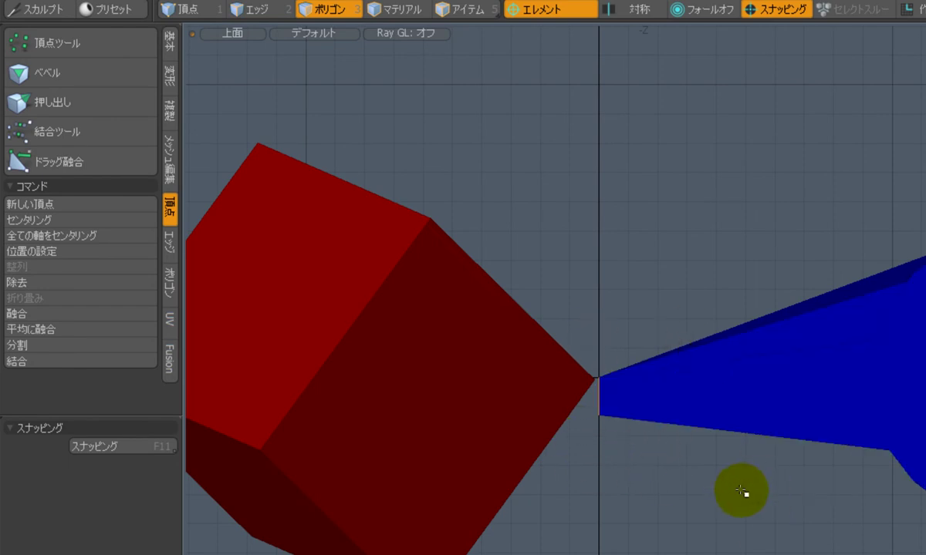
{"action": "key", "text": "ctrl+space"}
{"action": "left_click", "coordinate": [781, 454]}
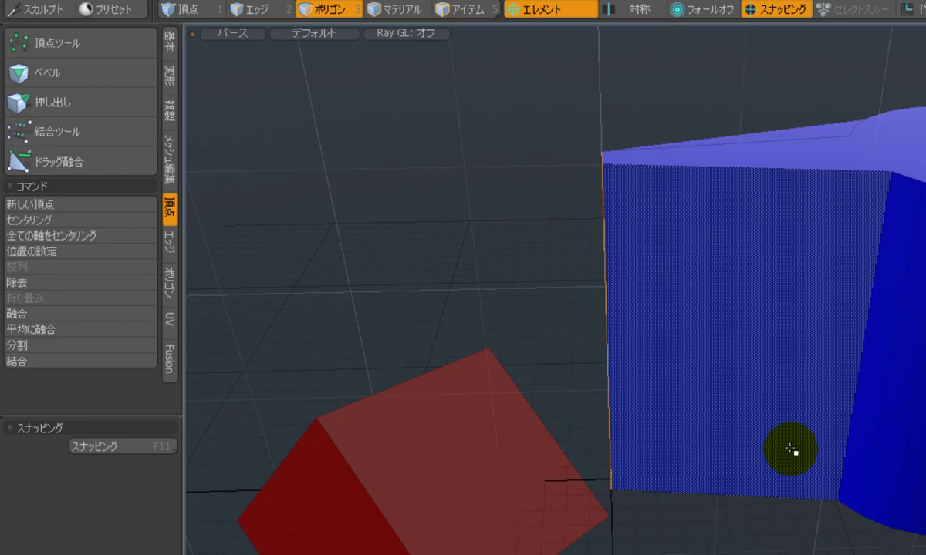
Undo the set position change on the cylinder's side polygon
{"action": "key", "text": "ctrl+z"}
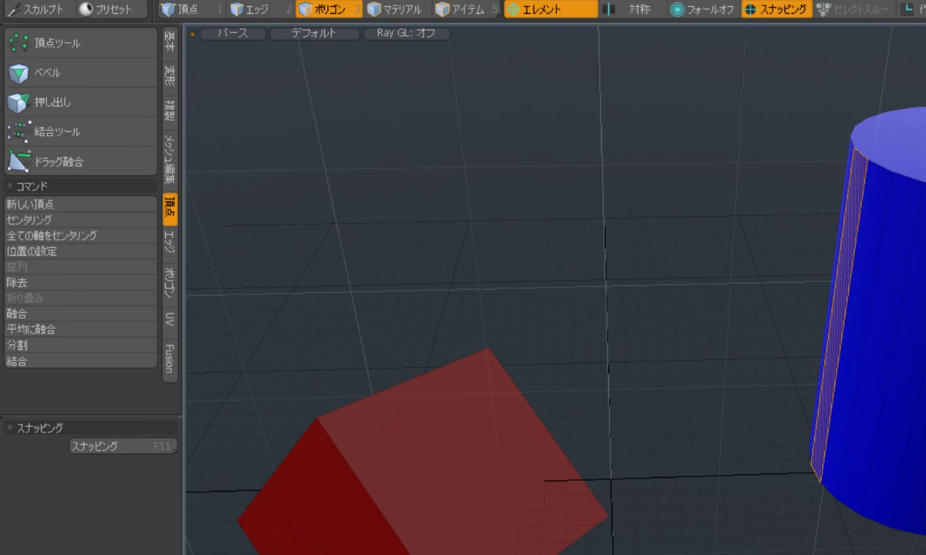
{"action": "key", "text": "alt"}
{"action": "left_click_drag", "start_coordinate": [378, 466], "coordinate": [387, 496], "text": "alt"}
Align the work plane to the red cube's slanted face toward the cylinder (作業平面を選択に合わせる)
{"action": "left_click", "coordinate": [448, 485]}
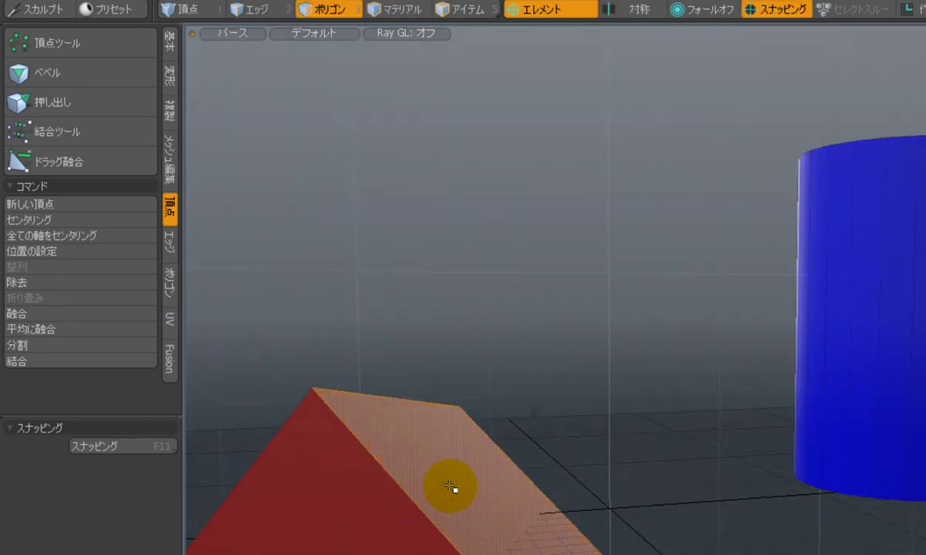
{"action": "left_click", "coordinate": [810, 306]}
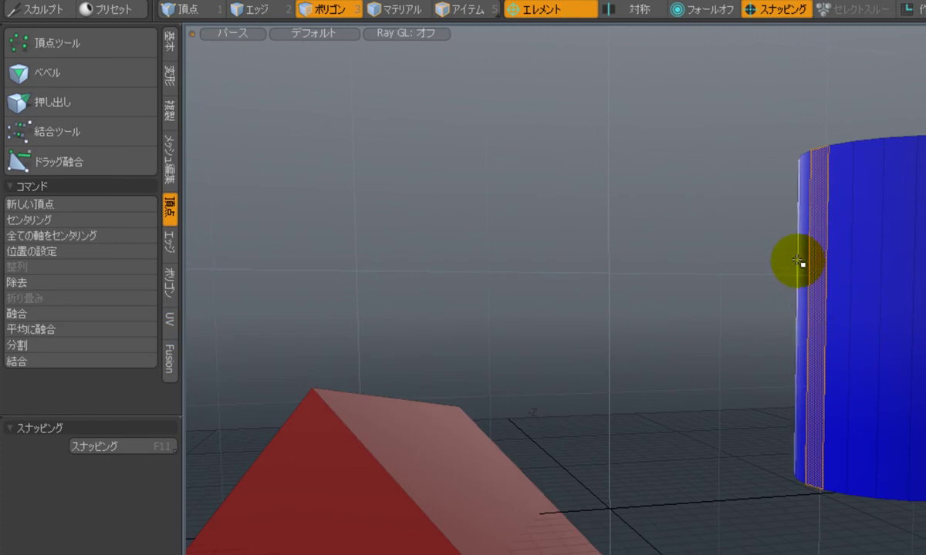
{"action": "left_click", "coordinate": [672, 341]}
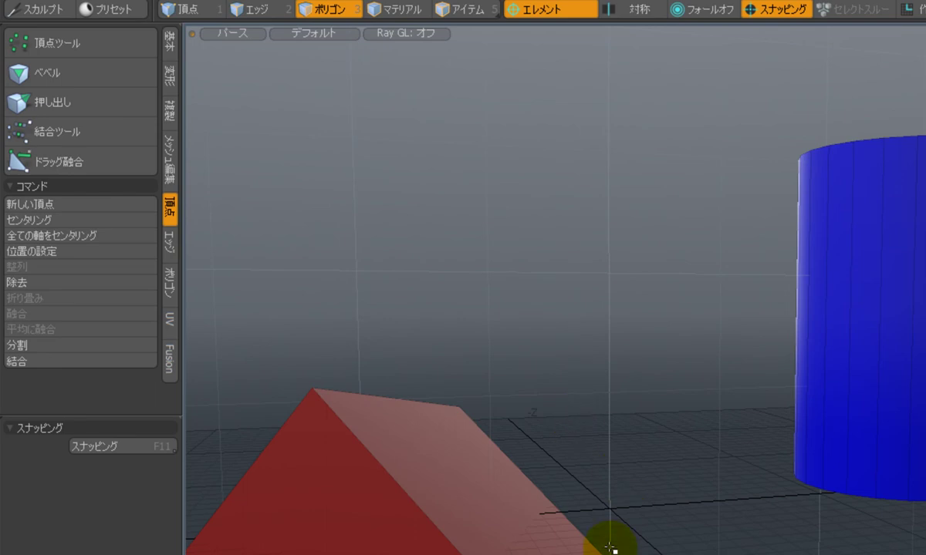
{"action": "left_click", "coordinate": [444, 482]}
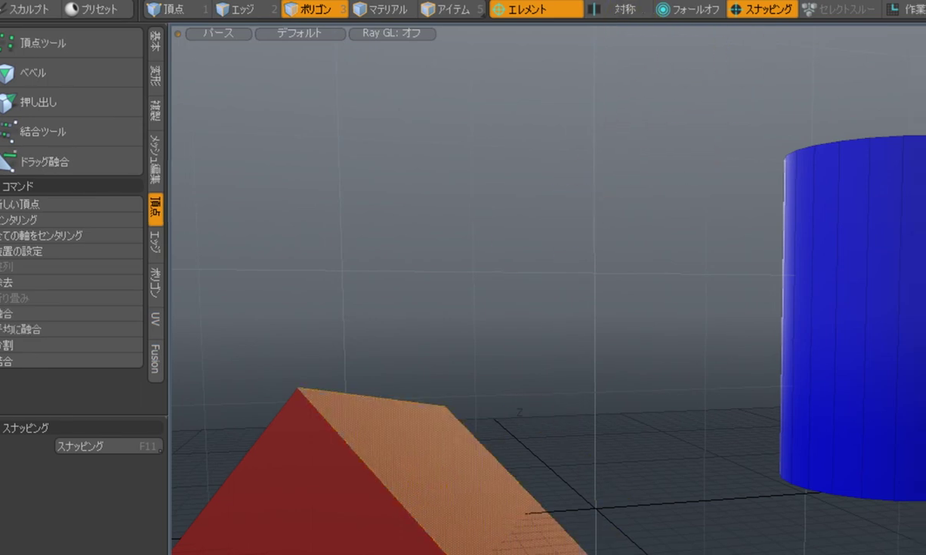
{"action": "left_click", "coordinate": [829, 11]}
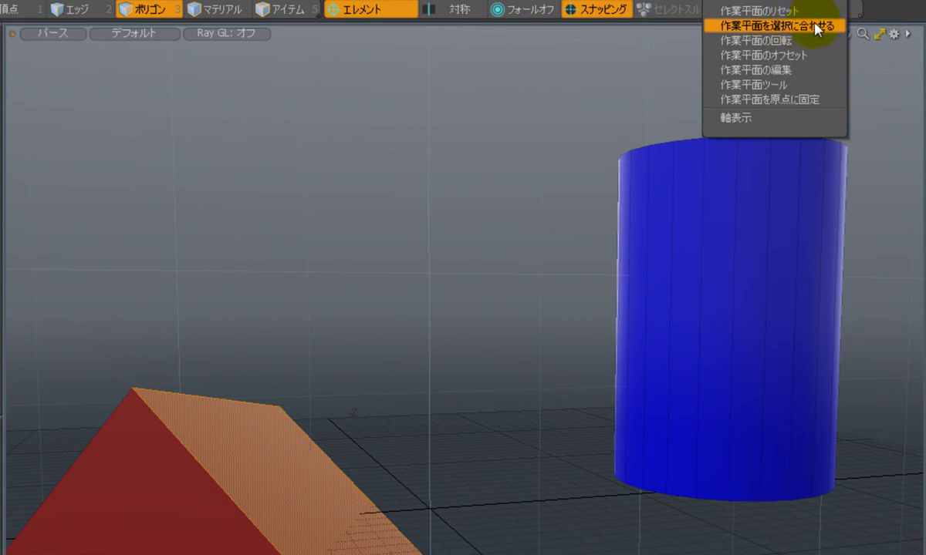
{"action": "left_click", "coordinate": [820, 26]}
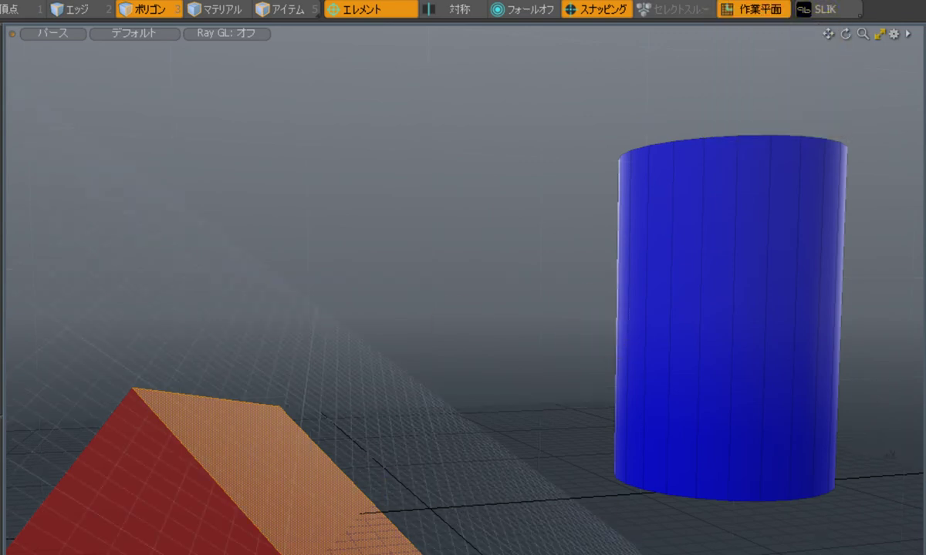
{"action": "left_click_drag", "start_coordinate": [316, 549], "coordinate": [294, 547], "text": "alt"}
{"action": "left_click_drag", "start_coordinate": [371, 392], "coordinate": [494, 508], "text": "alt"}
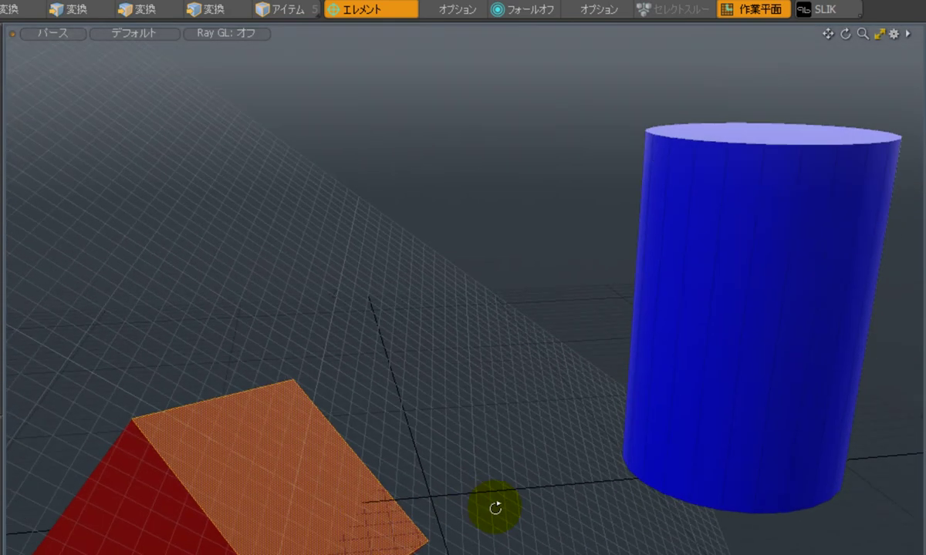
Clear the Element (エレメント) action center and turn off snapping
{"action": "left_click", "coordinate": [398, 9]}
{"action": "left_click", "coordinate": [413, 14]}
{"action": "left_click", "coordinate": [581, 10]}
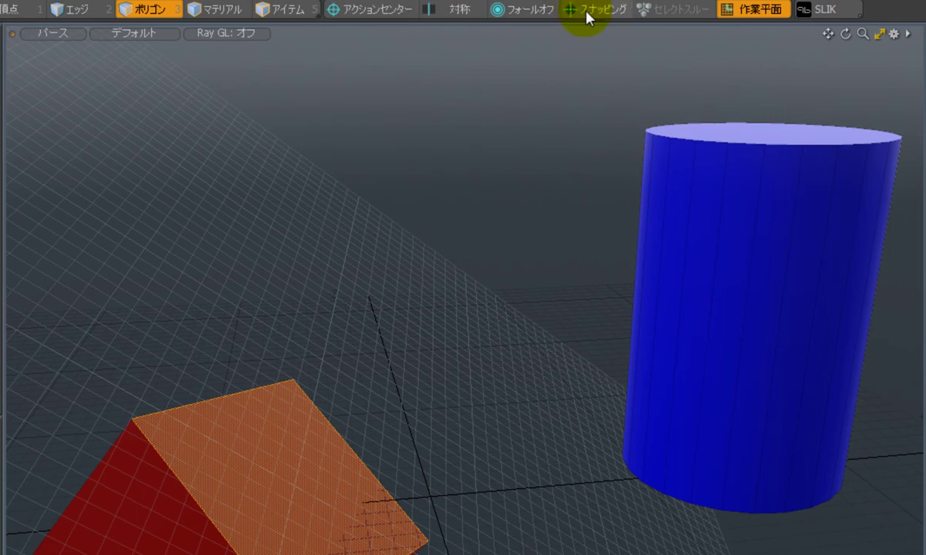
Scale the cylinder's side polygon nearest the cube to 0 % on Y with the action center set to Origin (原点)
{"action": "left_click", "coordinate": [657, 214]}
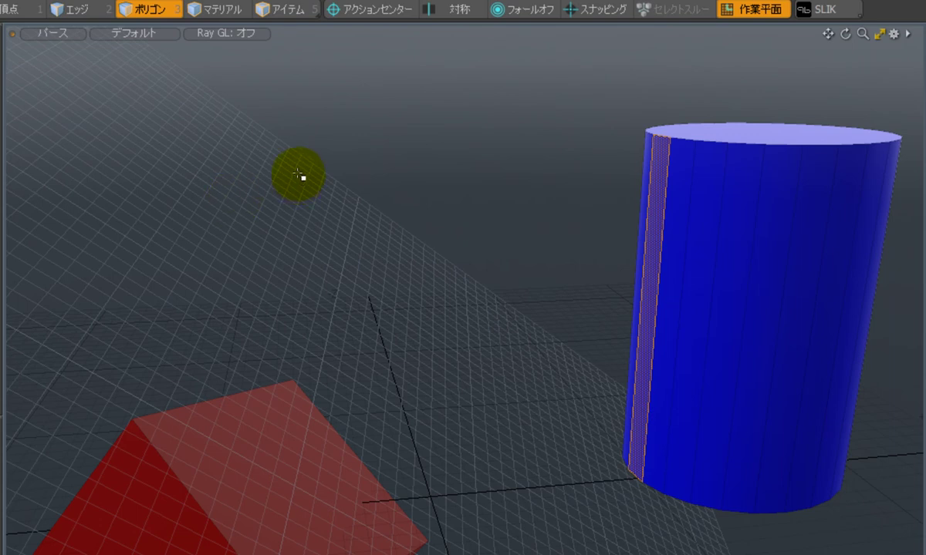
{"action": "key", "text": "r"}
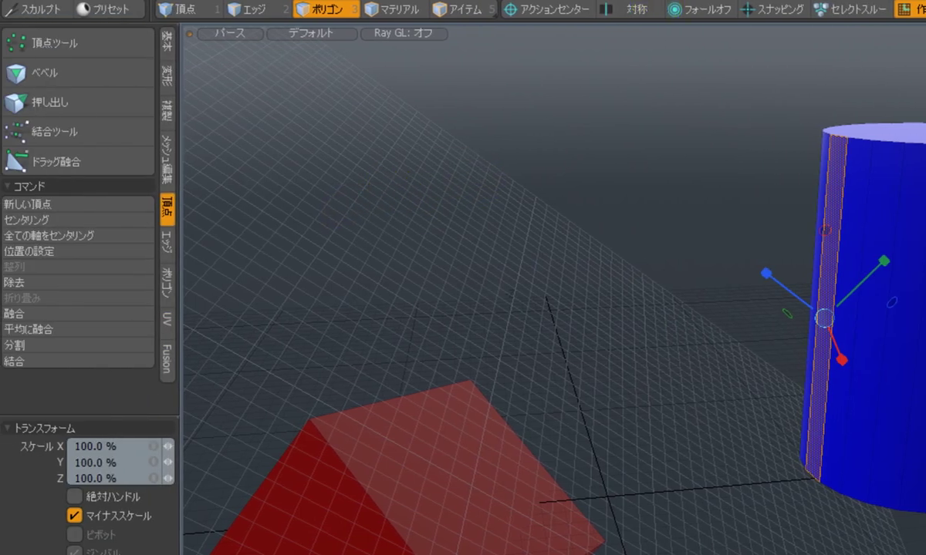
{"action": "left_click", "coordinate": [549, 10]}
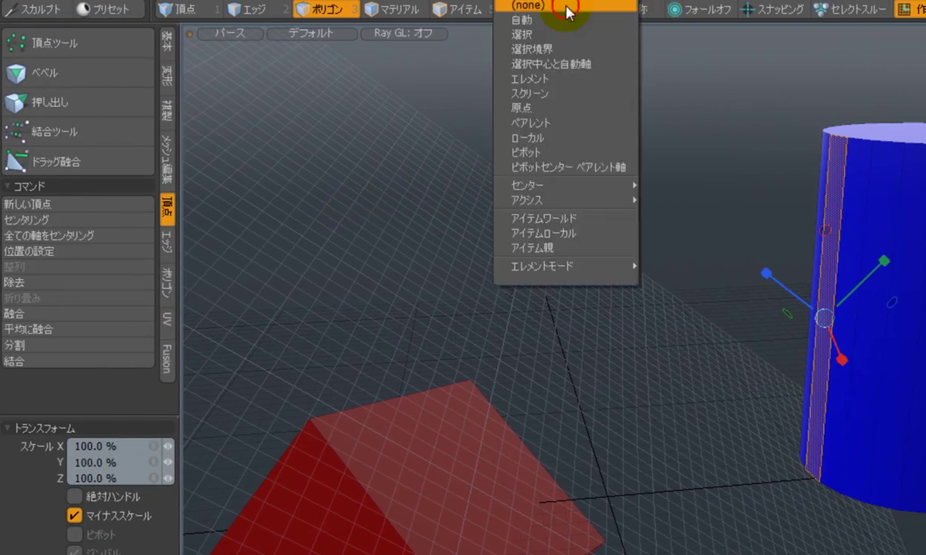
{"action": "left_click", "coordinate": [532, 108]}
{"action": "left_click_drag", "start_coordinate": [659, 533], "coordinate": [679, 491], "text": "alt"}
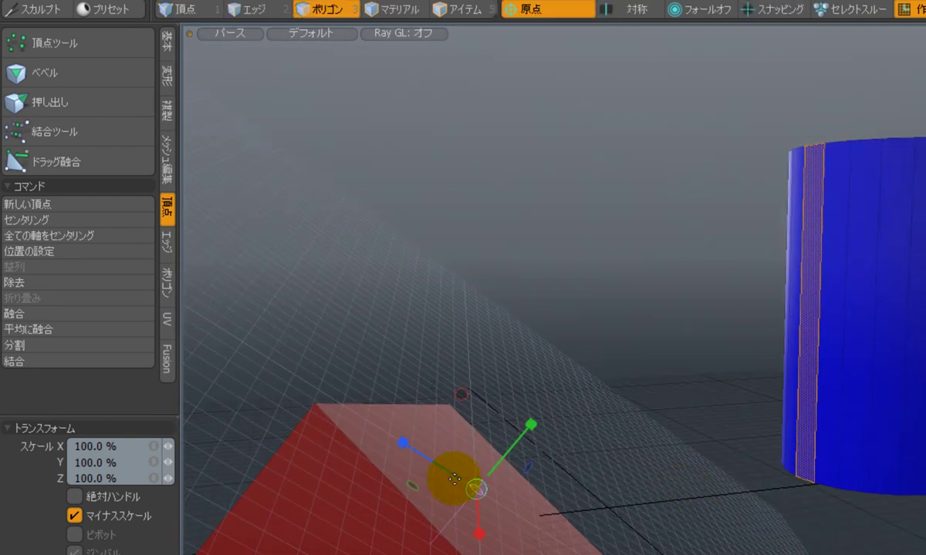
{"action": "left_click", "coordinate": [134, 462]}
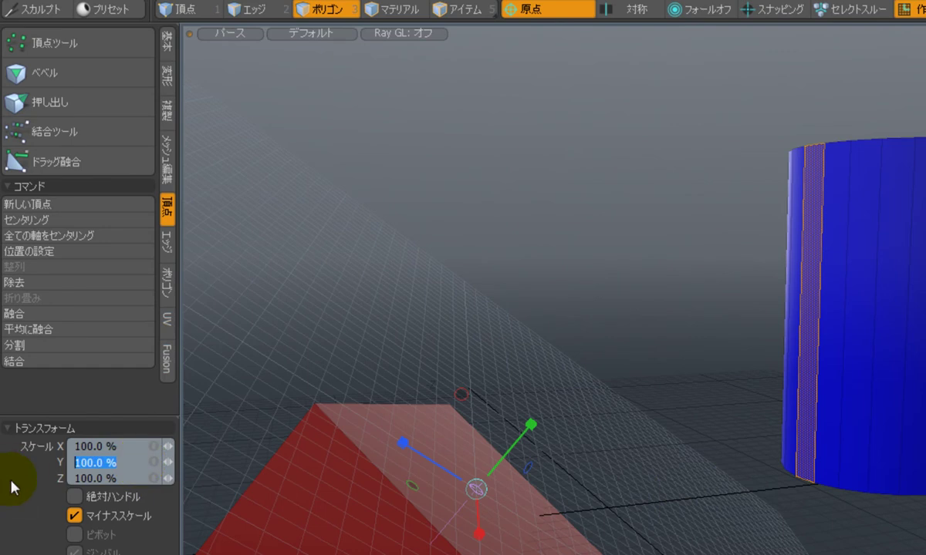
{"action": "type", "text": "0"}
{"action": "key", "text": "Return"}
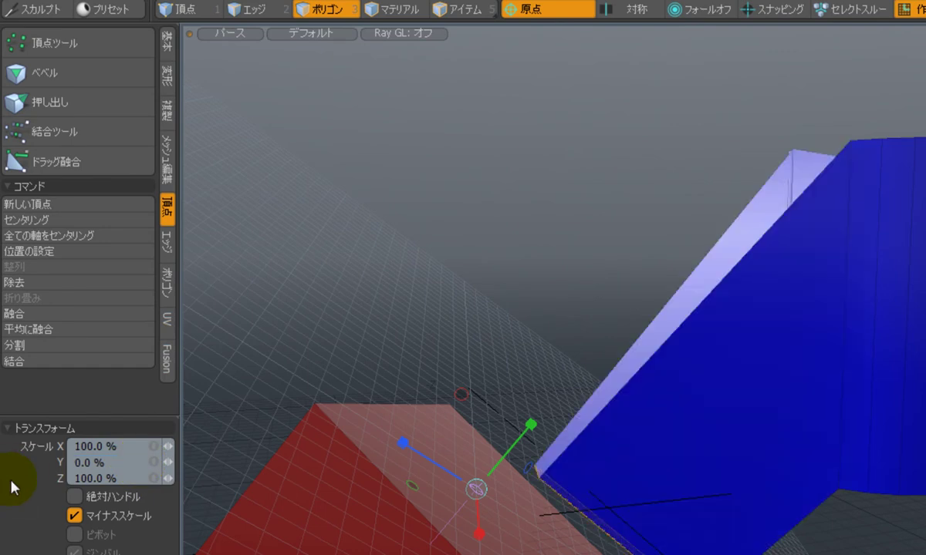
{"action": "left_click_drag", "start_coordinate": [471, 396], "coordinate": [513, 502], "text": "alt"}
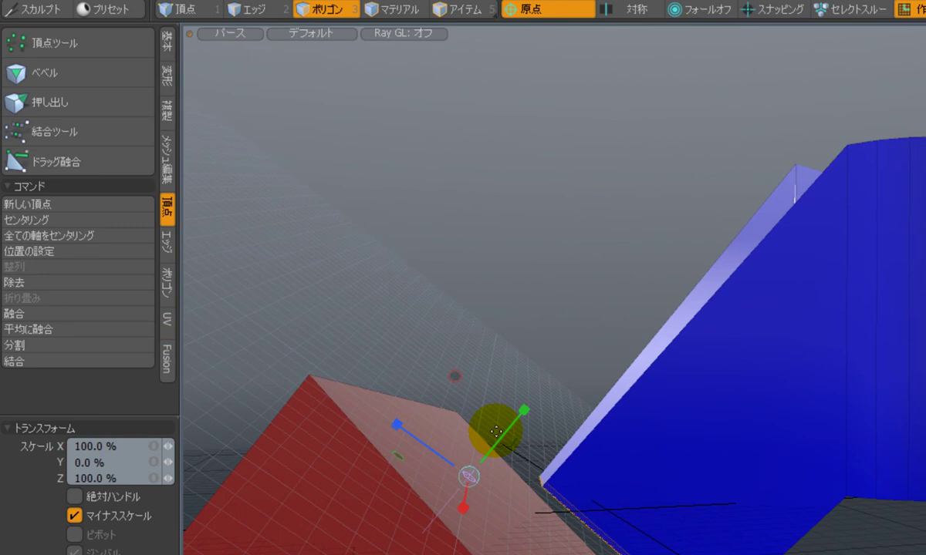
{"action": "key", "text": "space"}
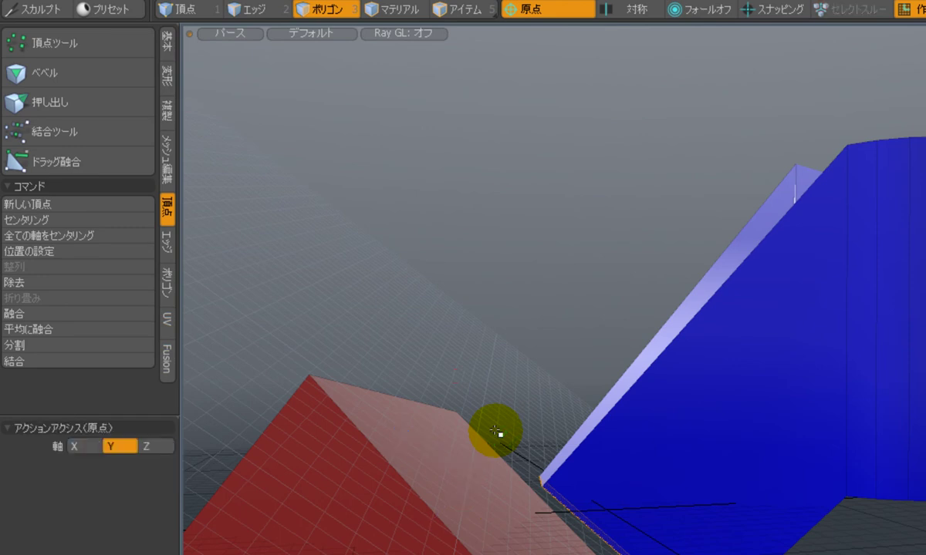
Clear the Origin action center, turn on snapping and check the polygon center (ポリゴン中心) snap type
{"action": "left_click", "coordinate": [530, 8]}
{"action": "left_click", "coordinate": [528, 9]}
{"action": "left_click", "coordinate": [769, 10]}
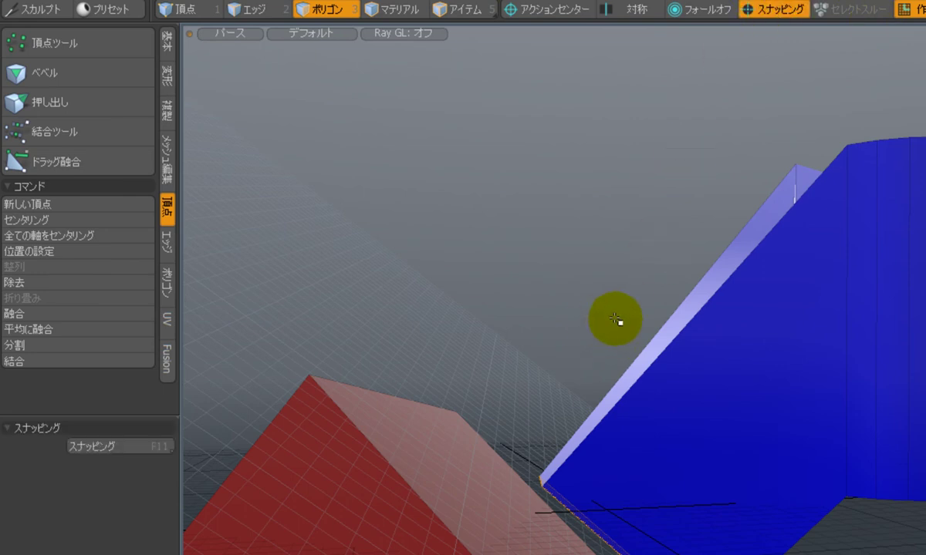
{"action": "key", "text": "F11"}
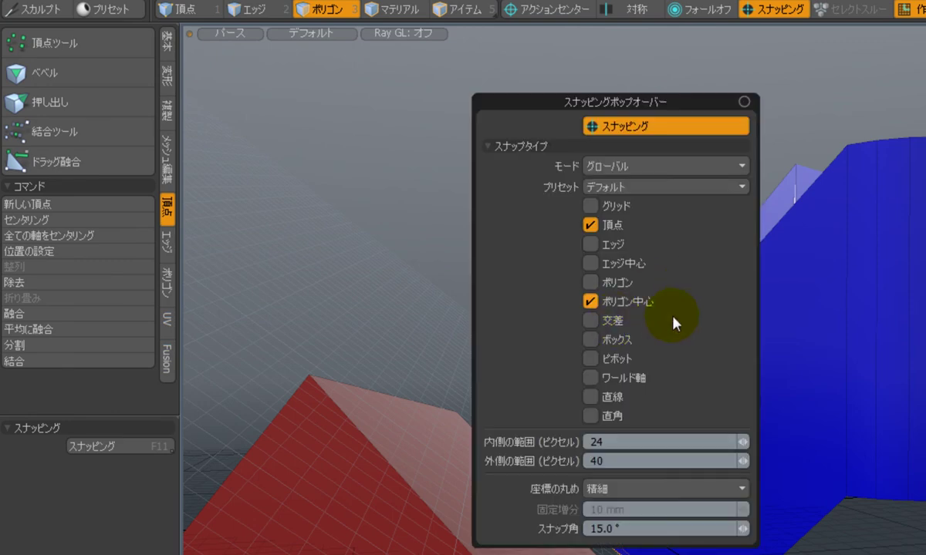
{"action": "left_click", "coordinate": [588, 302]}
{"action": "left_click", "coordinate": [588, 303]}
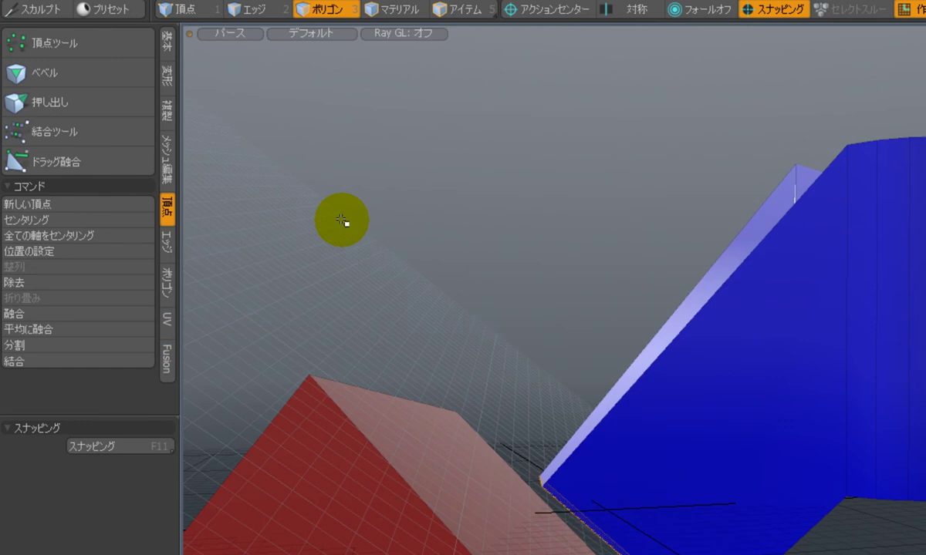
Move the flattened side polygon within the work plane onto the cube's slanted face, about 428 mm on X and 824 mm on Z
{"action": "key", "text": "w"}
{"action": "mouse_move", "coordinate": [578, 542]}
{"action": "left_mouse_down"}
{"action": "mouse_move", "coordinate": [563, 533]}
{"action": "mouse_move", "coordinate": [579, 532]}
{"action": "left_mouse_up"}
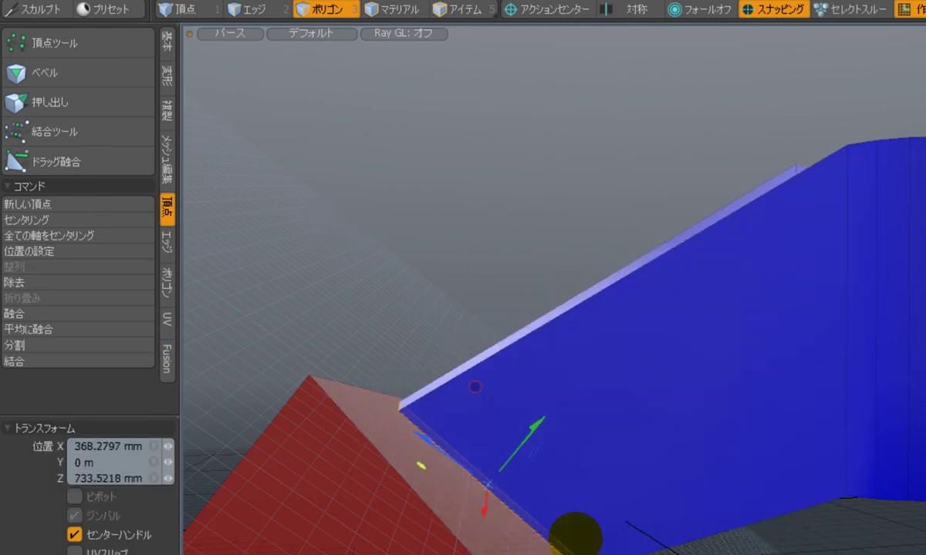
{"action": "left_click_drag", "start_coordinate": [523, 397], "coordinate": [513, 299], "text": "alt"}
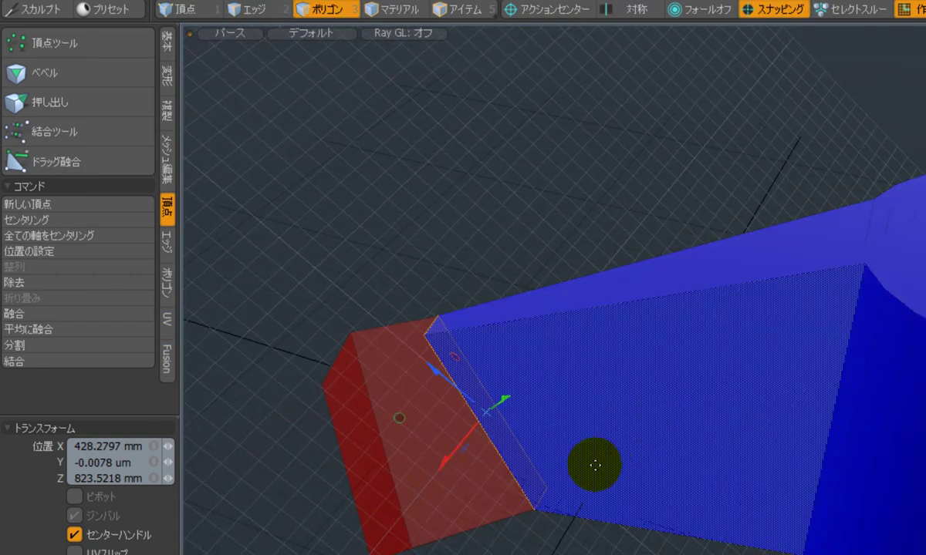
{"action": "key", "text": "space"}
Attach the cylinder by its selected side polygon to the cube's slanted face with the Tack Tool (タックツール)
{"action": "left_click_drag", "start_coordinate": [524, 532], "coordinate": [631, 441], "text": "alt"}
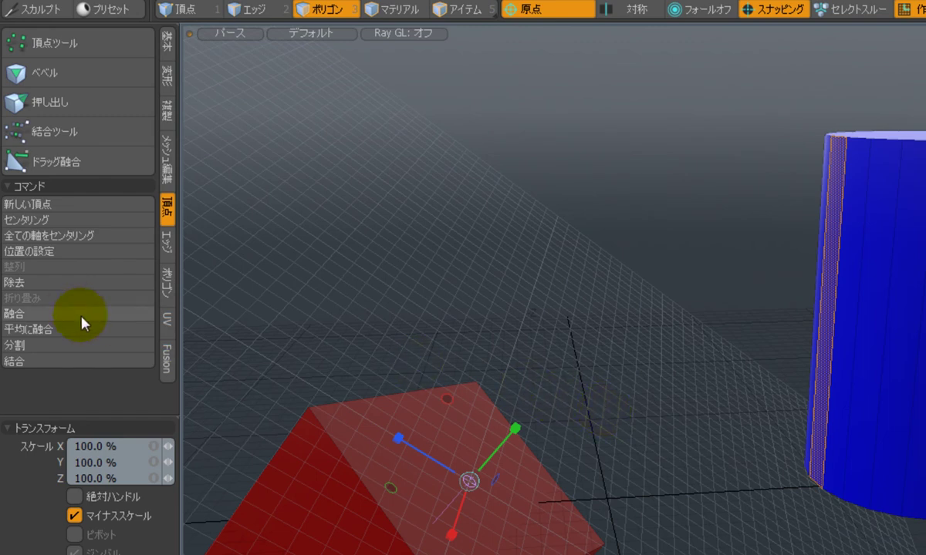
{"action": "left_click", "coordinate": [166, 163]}
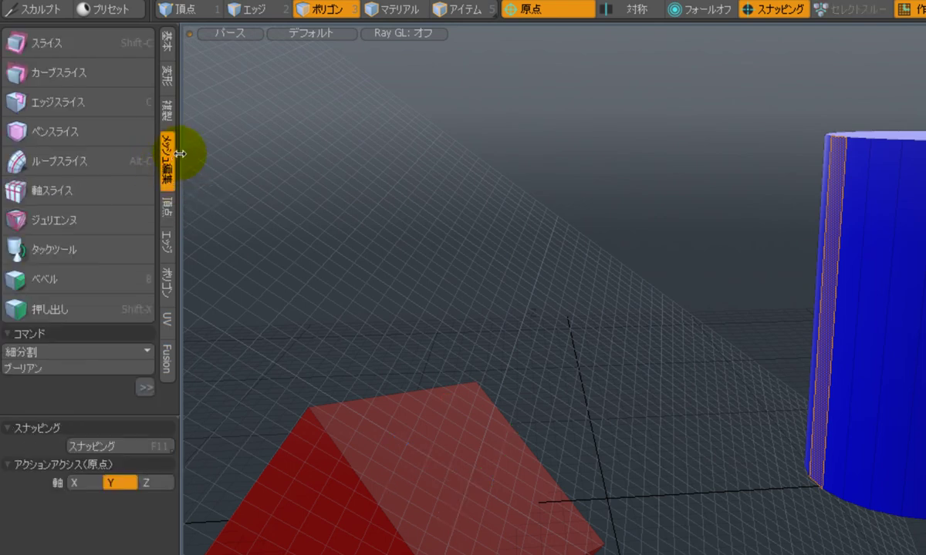
{"action": "left_click", "coordinate": [95, 257]}
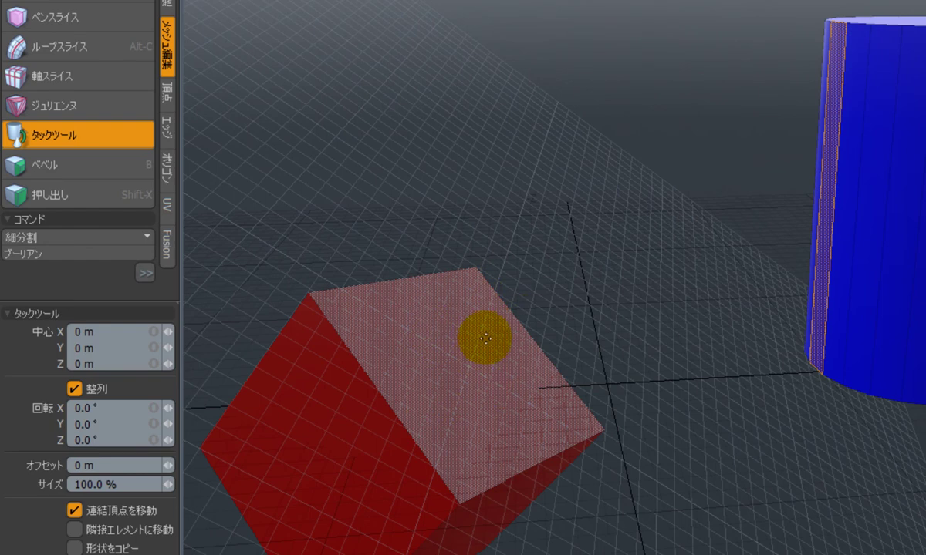
{"action": "left_click", "coordinate": [449, 352]}
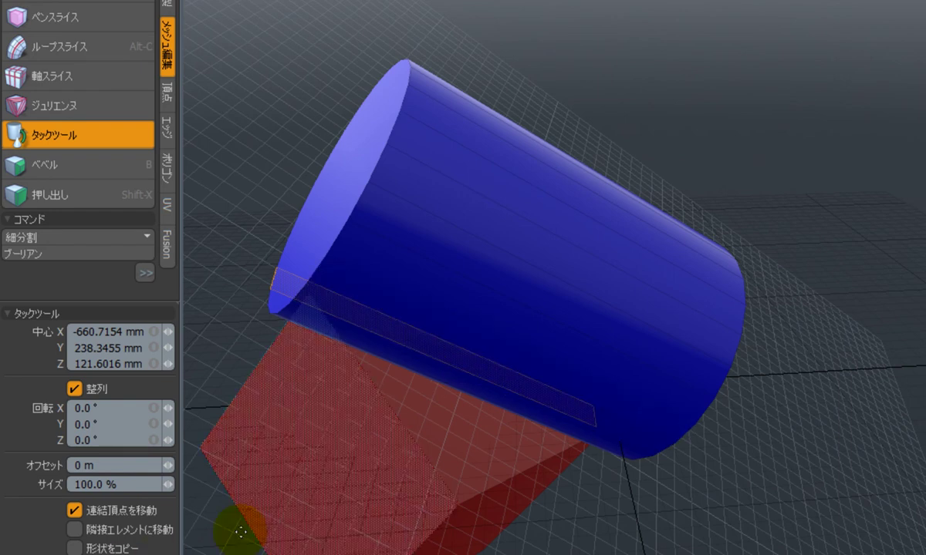
Compare the tacked polygon with moving connected vertices (連結頂点を移動) switched off and on
{"action": "left_click", "coordinate": [145, 515]}
{"action": "left_click", "coordinate": [144, 515]}
{"action": "left_click", "coordinate": [144, 514]}
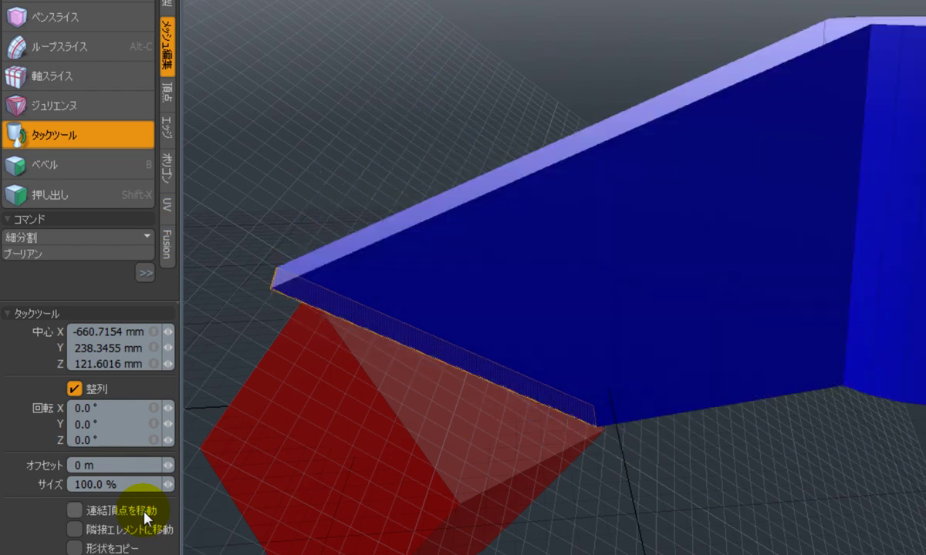
{"action": "left_click", "coordinate": [144, 514]}
{"action": "left_click", "coordinate": [144, 514]}
{"action": "left_click", "coordinate": [149, 508]}
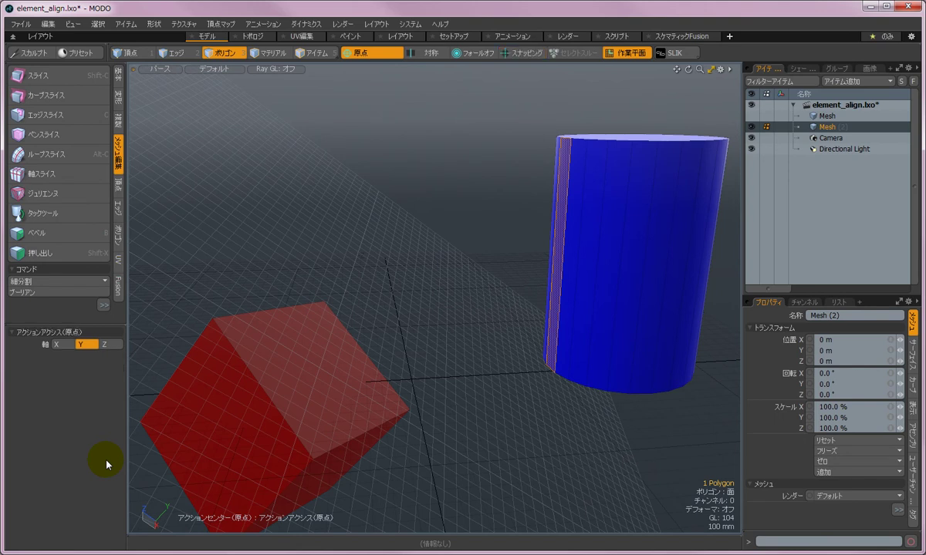
Flatten the cylinder's side polygon onto the aligned work plane again by scaling it about the origin
{"action": "left_click_drag", "start_coordinate": [595, 355], "coordinate": [484, 372], "text": "alt"}
{"action": "left_click_drag", "start_coordinate": [436, 202], "coordinate": [612, 406], "text": "alt"}
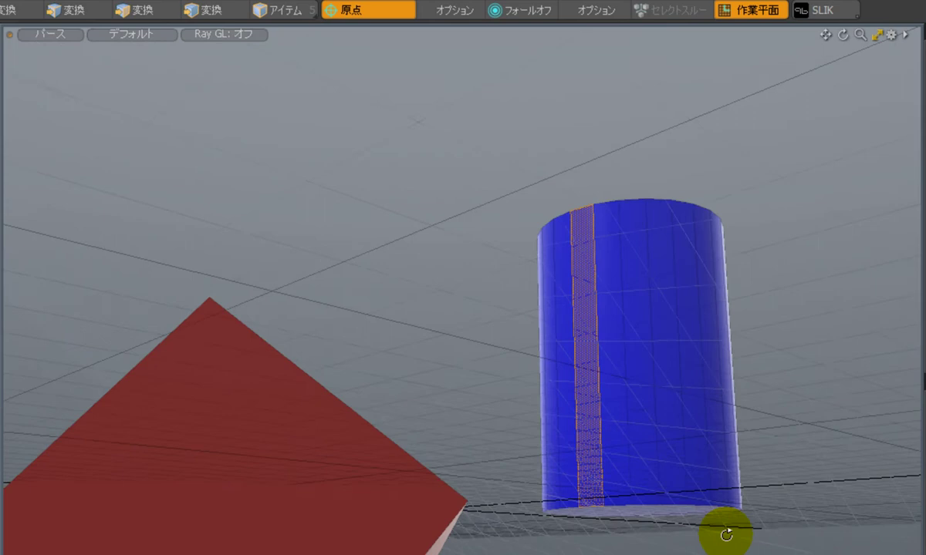
{"action": "left_click_drag", "start_coordinate": [725, 535], "coordinate": [228, 176], "text": "alt"}
{"action": "key", "text": "w"}
{"action": "left_click_drag", "start_coordinate": [352, 438], "coordinate": [313, 476]}
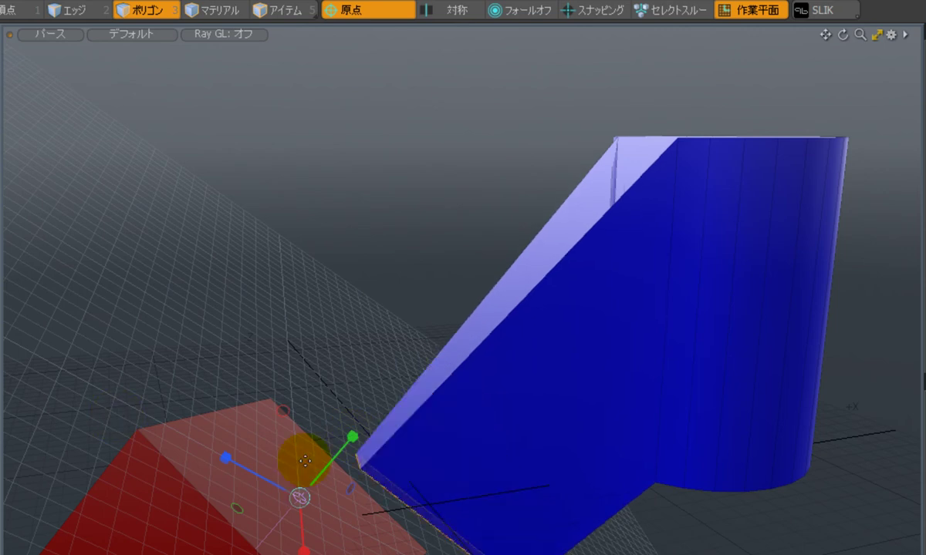
{"action": "left_click_drag", "start_coordinate": [543, 271], "coordinate": [676, 401], "text": "alt"}
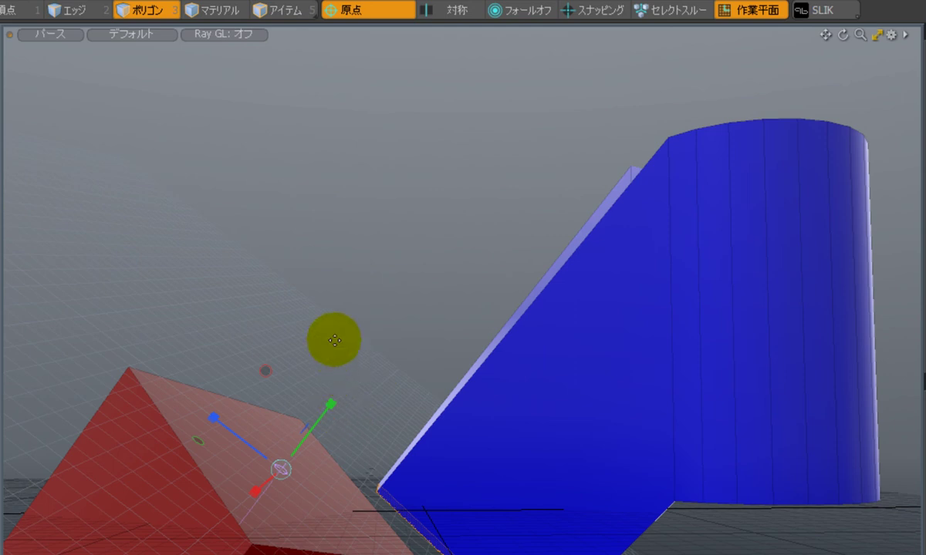
{"action": "key", "text": "q"}
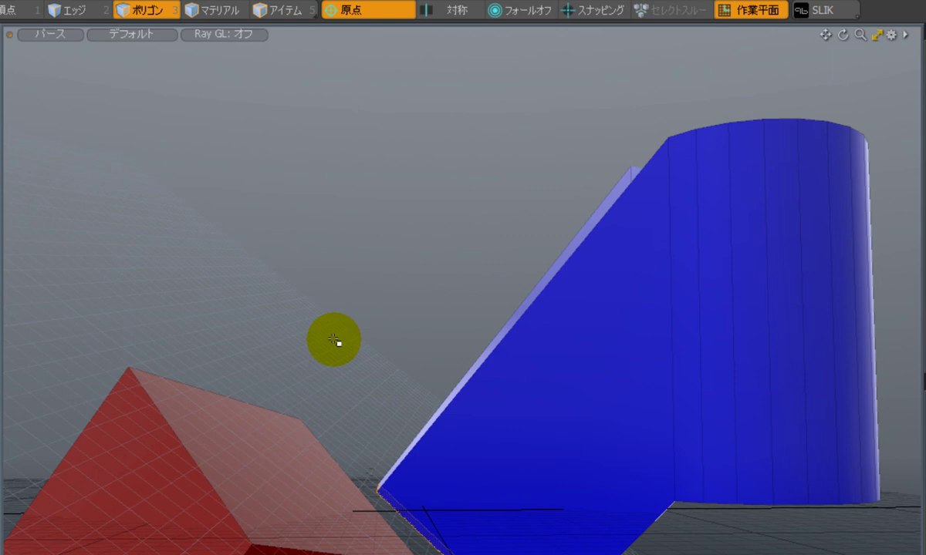
Undo the polygon flattening and add a new, empty mesh item to the scene
{"action": "key", "text": "ctrl+z"}
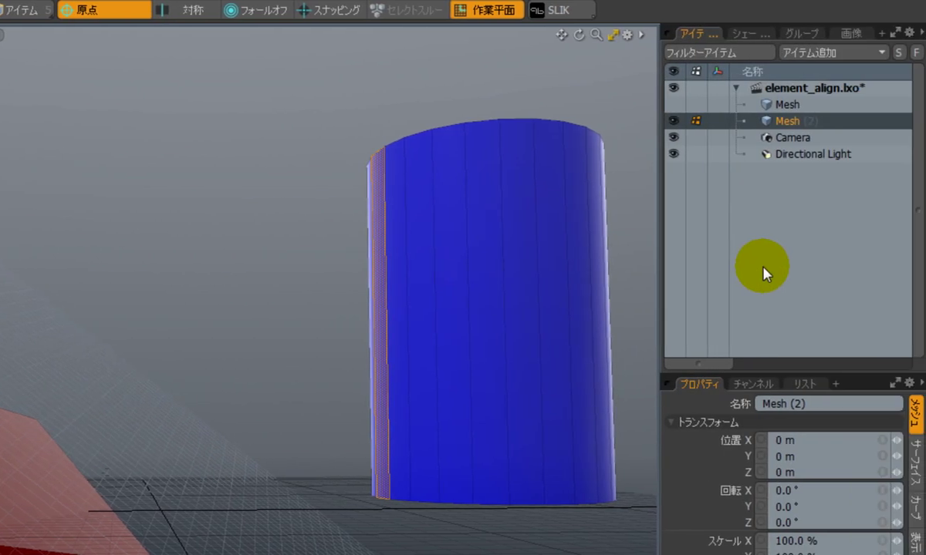
{"action": "key", "text": "n"}
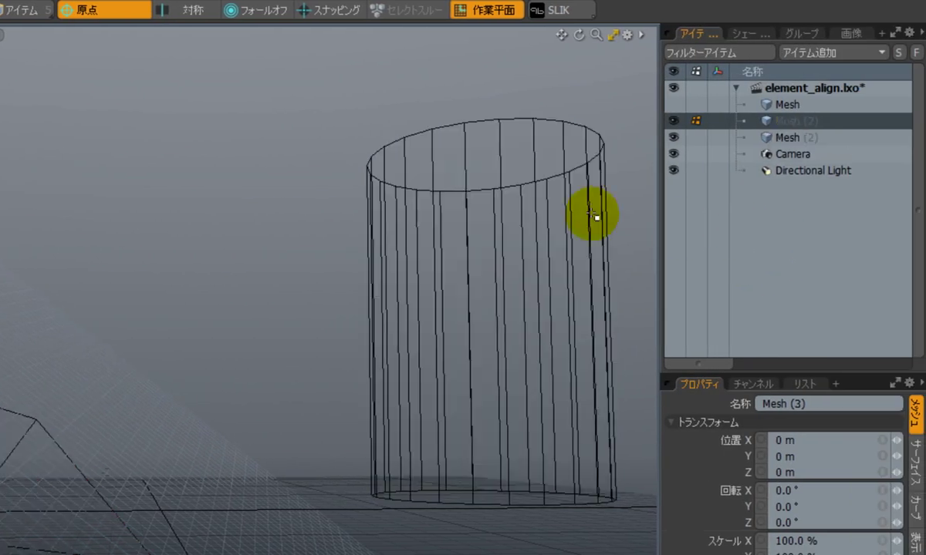
{"action": "left_click_drag", "start_coordinate": [484, 222], "coordinate": [407, 364], "text": "alt"}
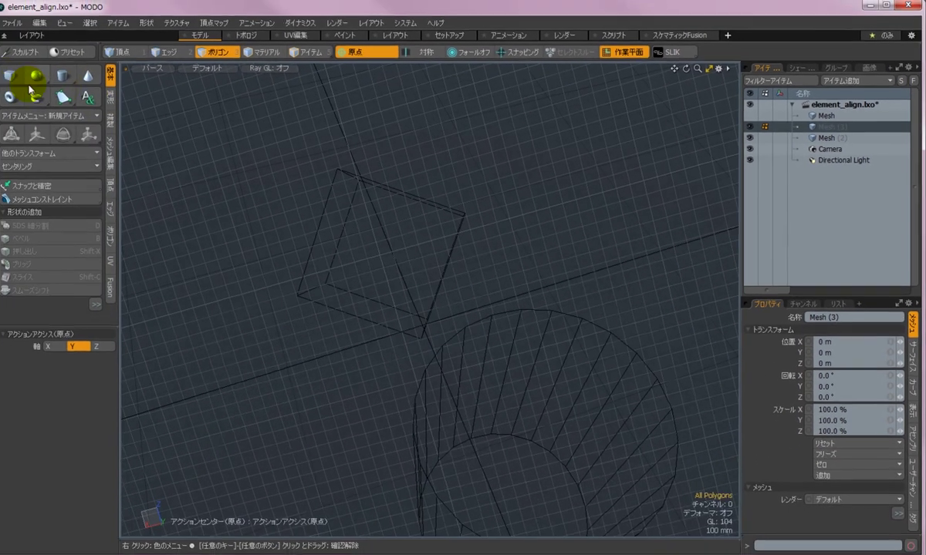
Draw a flat plane about 6.84 m by 6.09 m on the aligned work plane with the Cube tool
{"action": "left_click", "coordinate": [19, 75]}
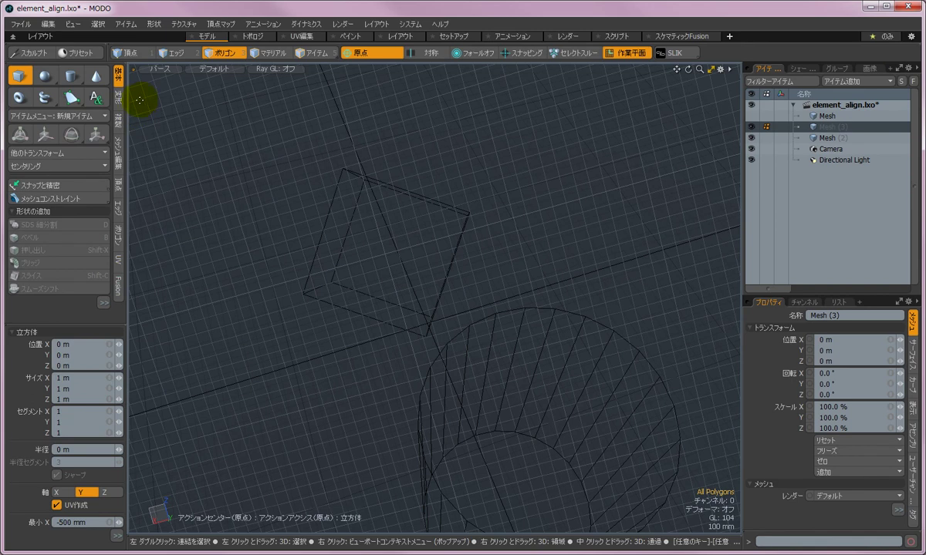
{"action": "mouse_move", "coordinate": [135, 98]}
{"action": "left_mouse_down"}
{"action": "mouse_move", "coordinate": [283, 110]}
{"action": "mouse_move", "coordinate": [130, 97]}
{"action": "left_mouse_up"}
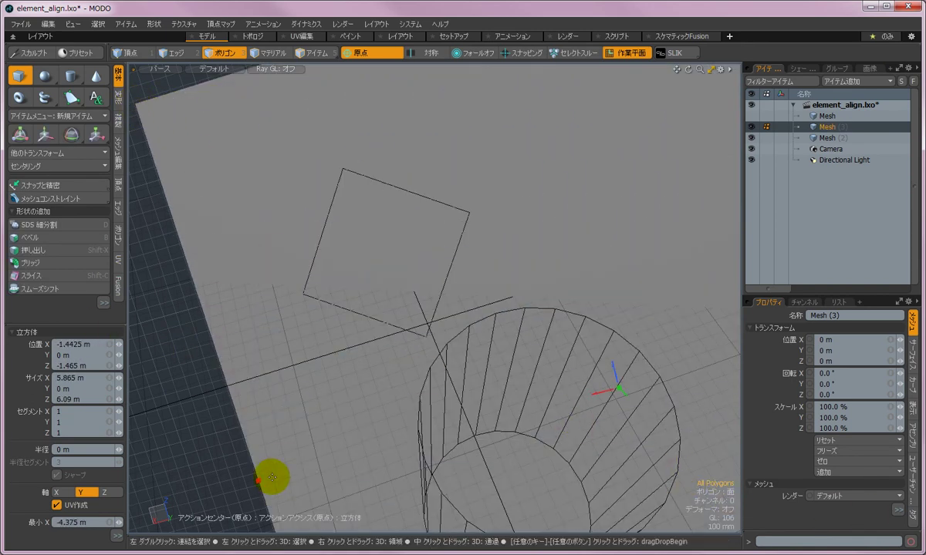
{"action": "left_click_drag", "start_coordinate": [258, 480], "coordinate": [257, 480]}
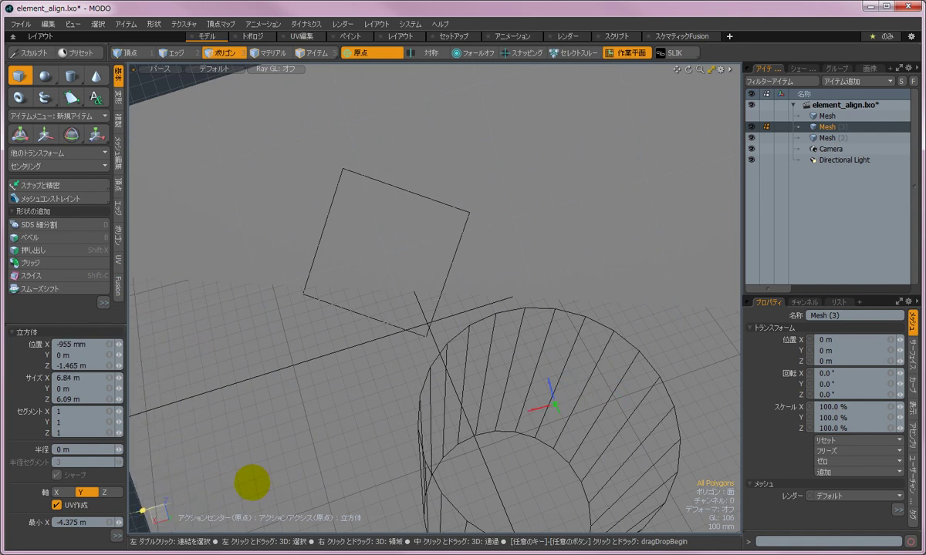
Pull the cylinder's side polygon about 485 mm outward along its local Z axis, using the local (ローカル) action center
{"action": "left_click_drag", "start_coordinate": [457, 416], "coordinate": [602, 252], "text": "alt"}
{"action": "left_click", "coordinate": [827, 137]}
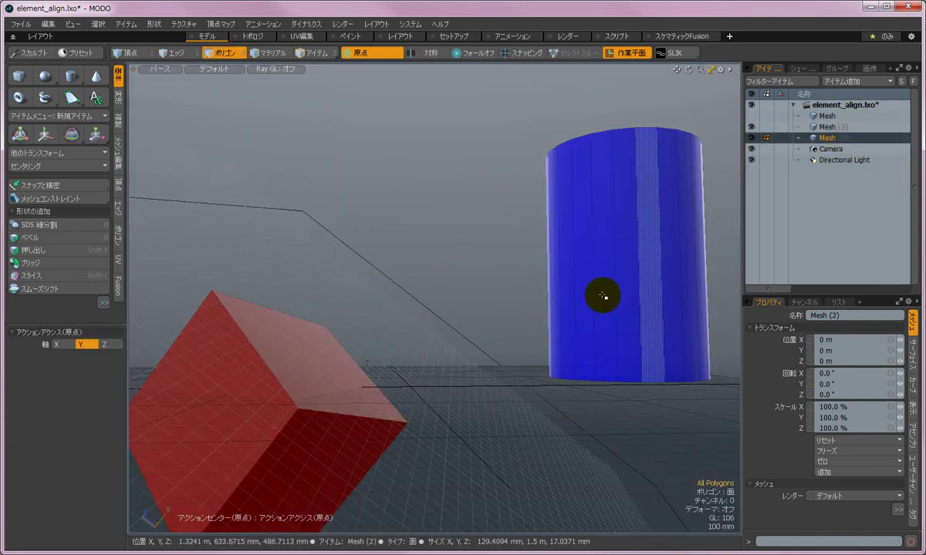
{"action": "left_click_drag", "start_coordinate": [555, 305], "coordinate": [541, 265], "text": "alt"}
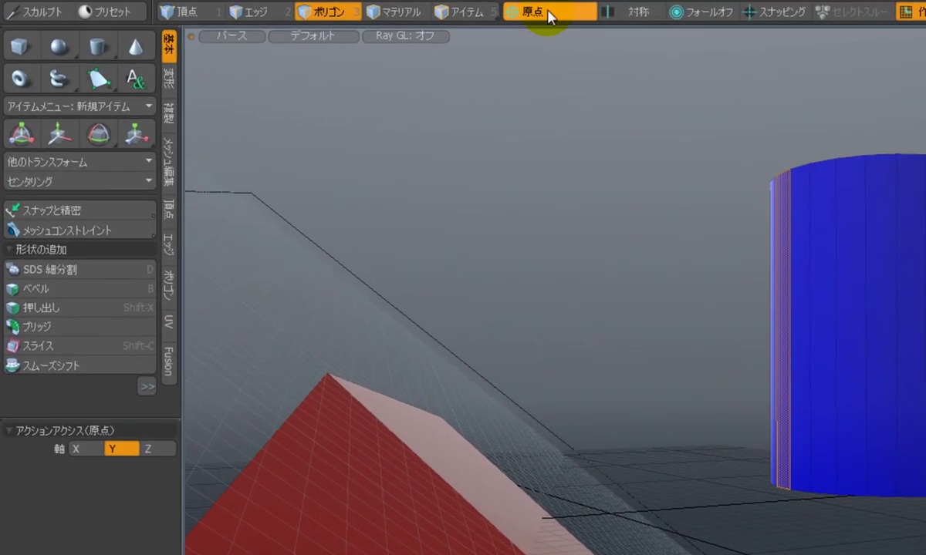
{"action": "left_click", "coordinate": [368, 55]}
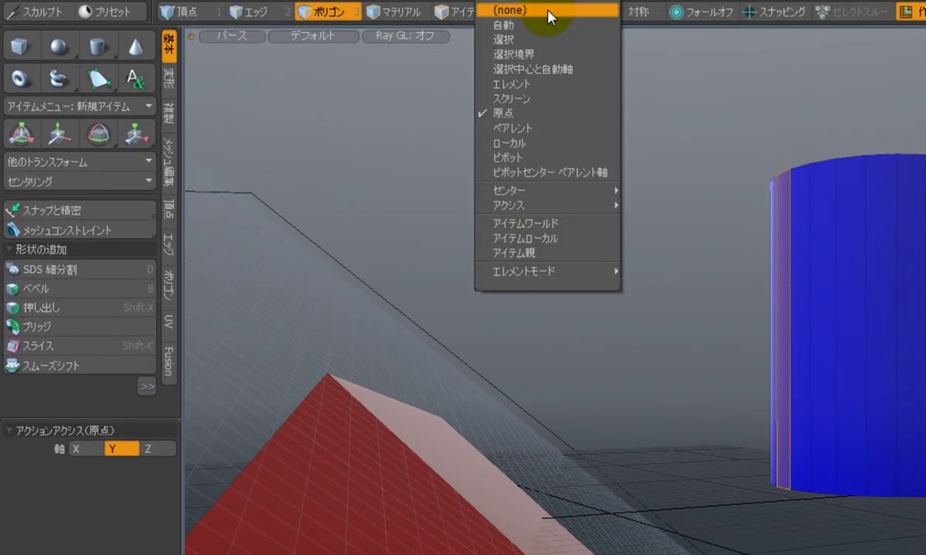
{"action": "left_click", "coordinate": [534, 142]}
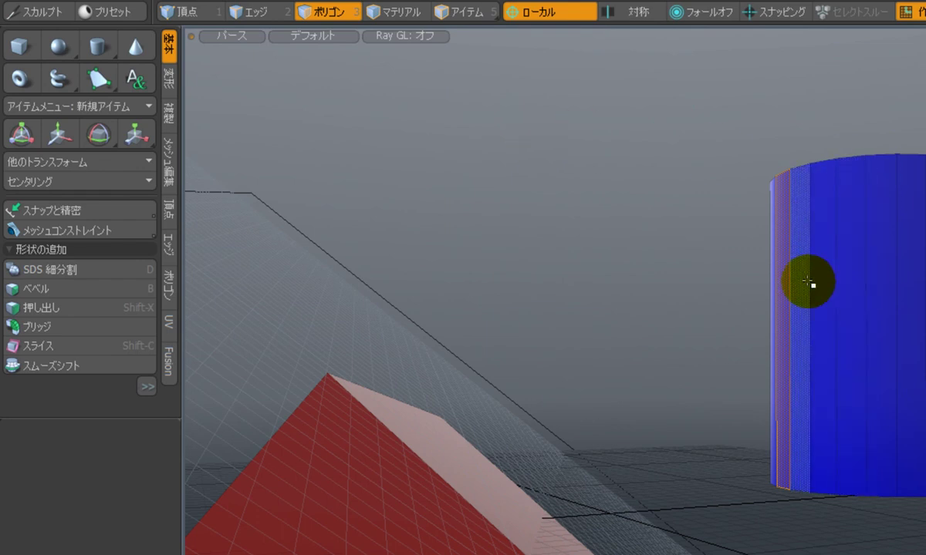
{"action": "key", "text": "w"}
{"action": "left_click_drag", "start_coordinate": [809, 231], "coordinate": [802, 347], "text": "alt"}
{"action": "mouse_move", "coordinate": [723, 283]}
{"action": "left_mouse_down"}
{"action": "mouse_move", "coordinate": [682, 302]}
{"action": "mouse_move", "coordinate": [760, 271]}
{"action": "mouse_move", "coordinate": [689, 295]}
{"action": "mouse_move", "coordinate": [719, 283]}
{"action": "left_mouse_up"}
{"action": "left_click_drag", "start_coordinate": [874, 424], "coordinate": [810, 299], "text": "alt"}
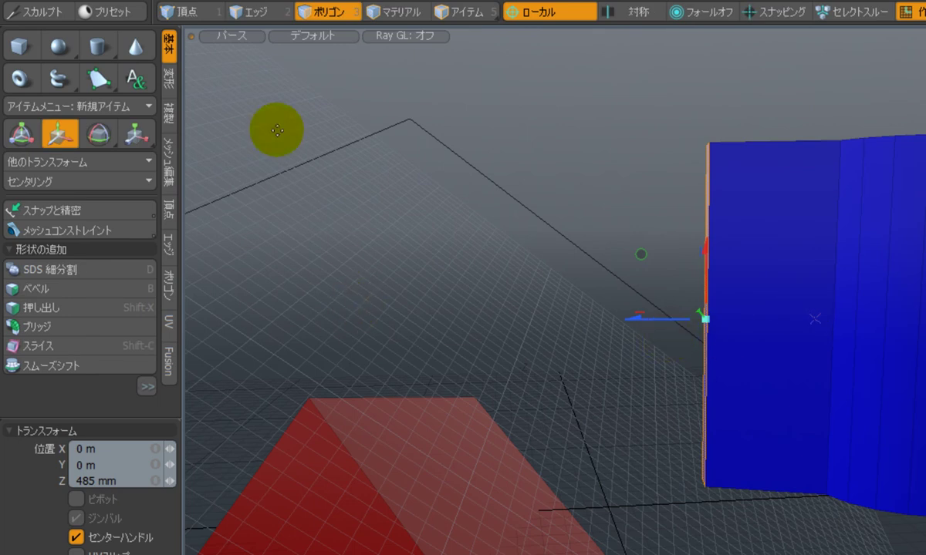
Set the mesh constraint (メッシュコンストレイント) to background (背景) with vector (ベクトル) as the geometry constraint
{"action": "left_click", "coordinate": [124, 229]}
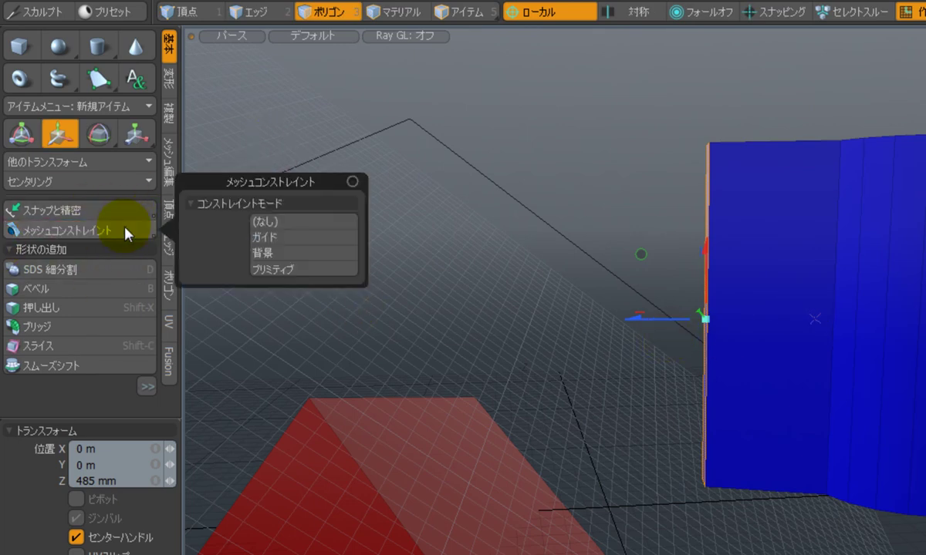
{"action": "left_click", "coordinate": [303, 253]}
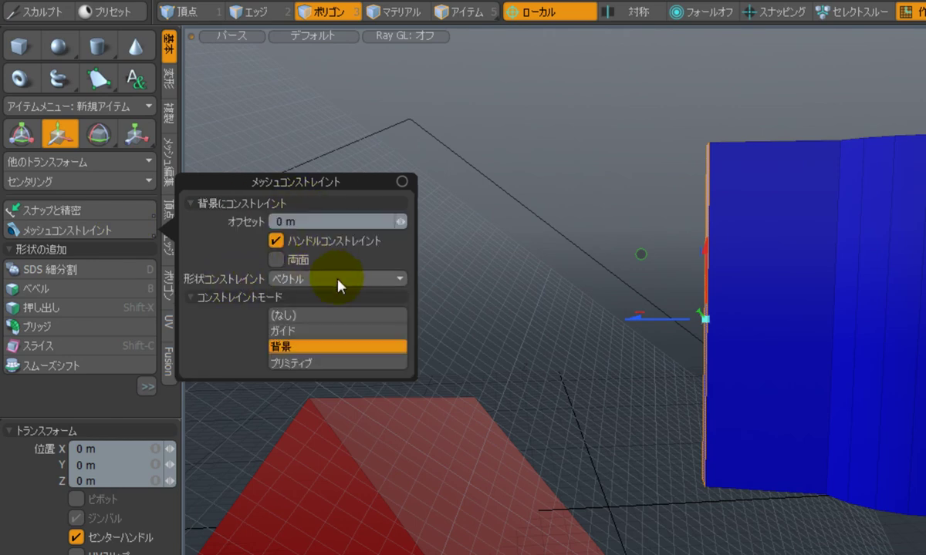
{"action": "left_click", "coordinate": [338, 279]}
{"action": "left_click", "coordinate": [345, 282]}
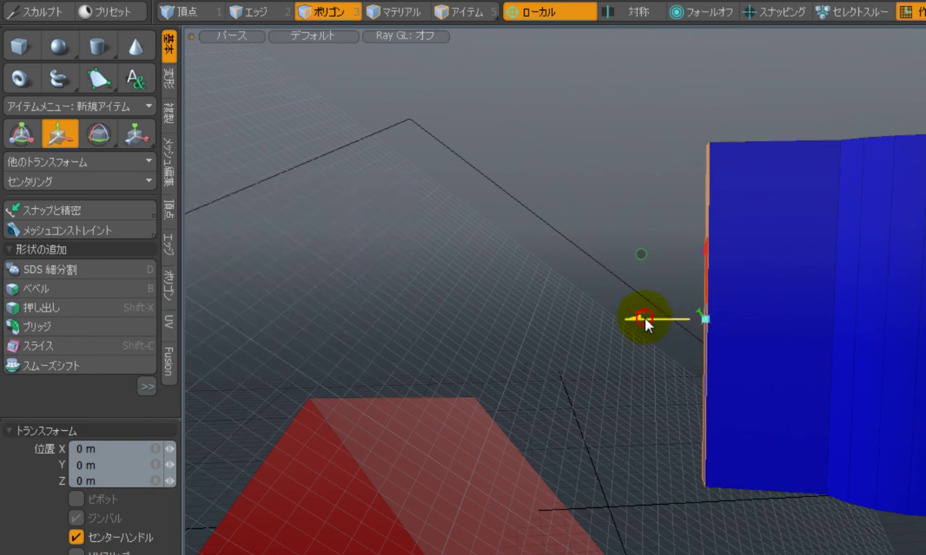
Move the selected side polygon about 2.52 m along its local Z axis onto the background plane
{"action": "mouse_move", "coordinate": [645, 322]}
{"action": "left_mouse_down"}
{"action": "mouse_move", "coordinate": [280, 320]}
{"action": "mouse_move", "coordinate": [643, 316]}
{"action": "left_mouse_up"}
{"action": "left_click_drag", "start_coordinate": [622, 441], "coordinate": [699, 357], "text": "alt"}
{"action": "key", "text": "3"}
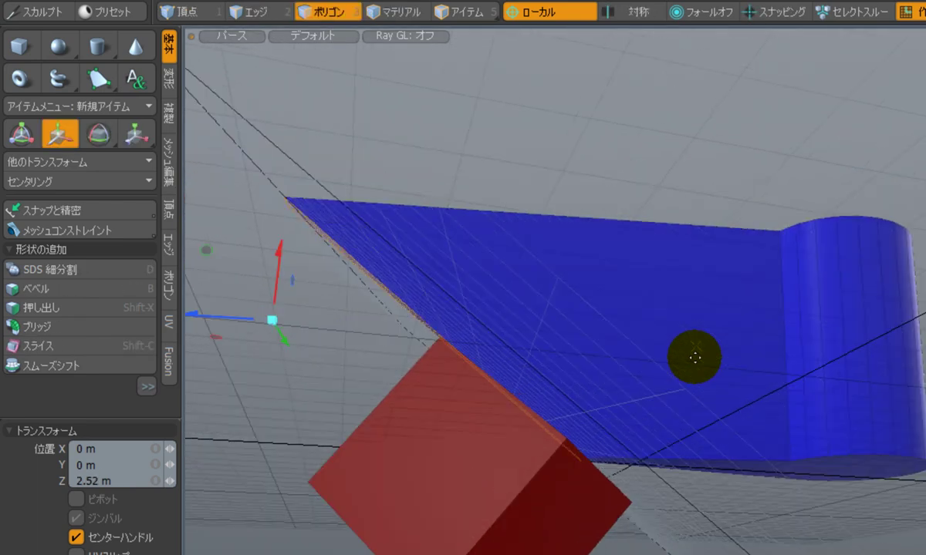
{"action": "left_click_drag", "start_coordinate": [537, 268], "coordinate": [572, 306], "text": "alt"}
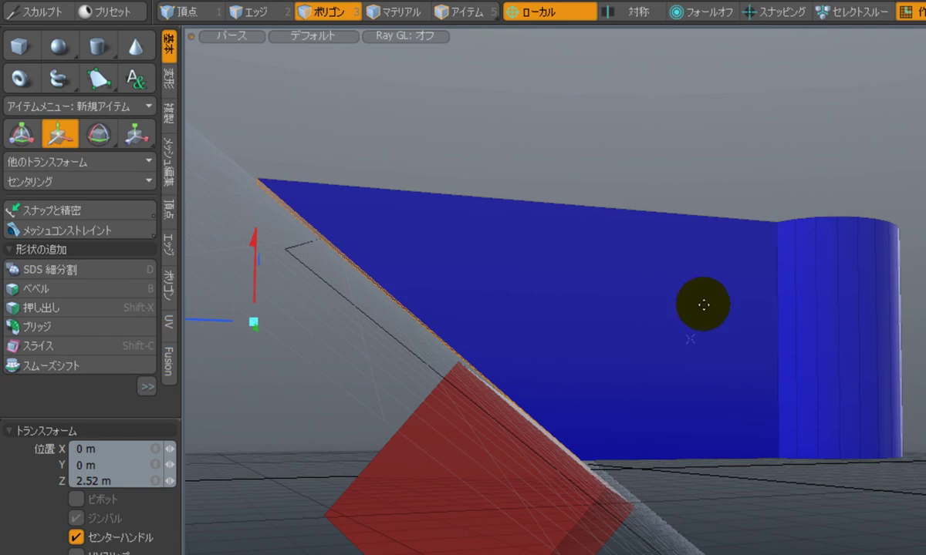
{"action": "key", "text": "space"}
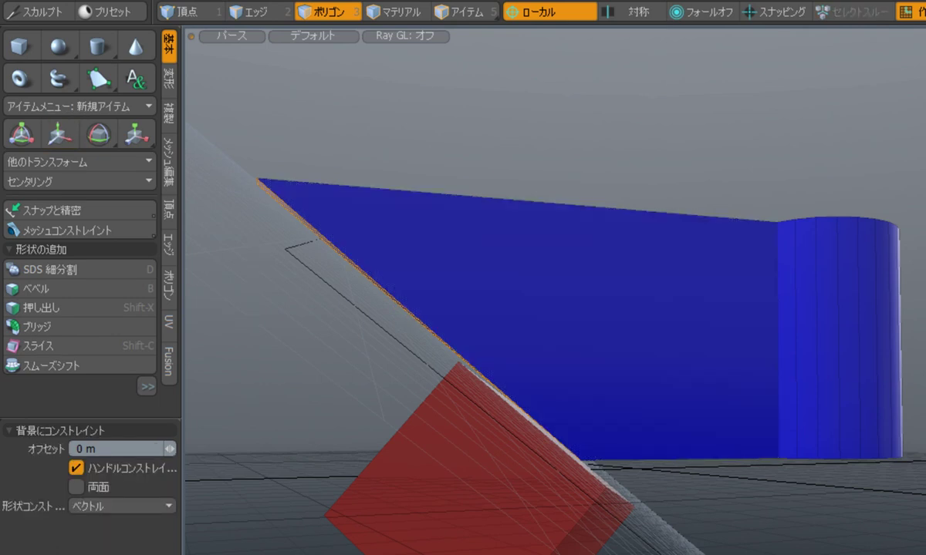
Scale up the flat plane mesh and make the cylinder mesh active again
{"action": "left_click_drag", "start_coordinate": [802, 351], "coordinate": [727, 544], "text": "alt"}
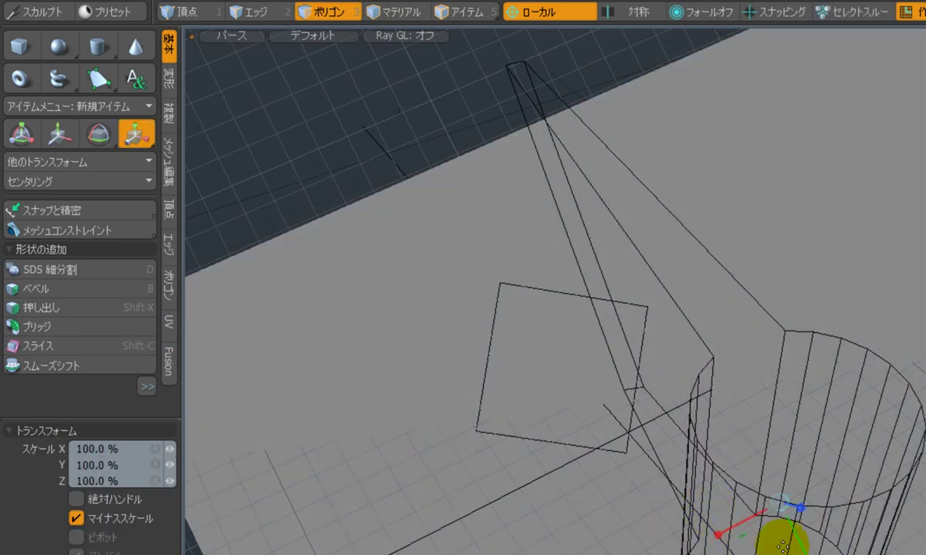
{"action": "left_click_drag", "start_coordinate": [775, 503], "coordinate": [779, 503]}
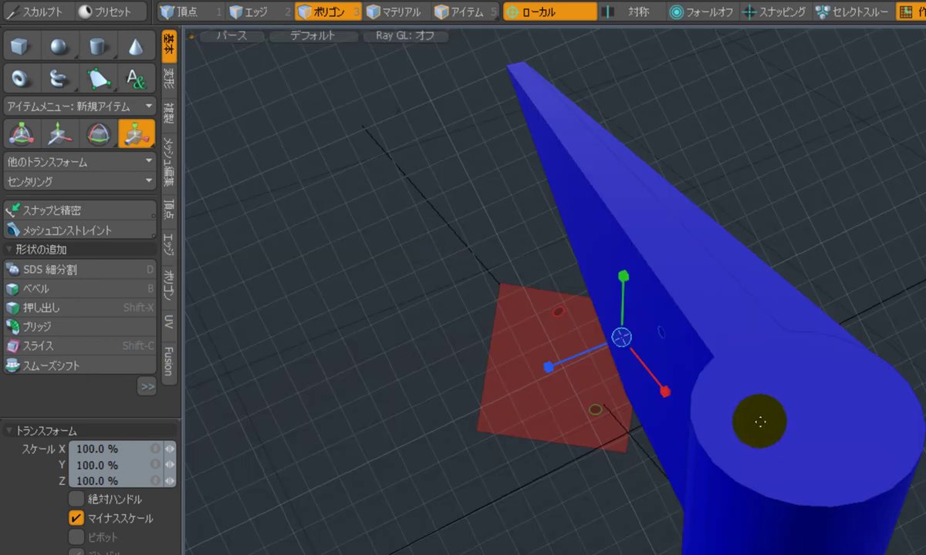
{"action": "mouse_move", "coordinate": [761, 422]}
{"action": "left_mouse_down", "text": "alt"}
{"action": "mouse_move", "coordinate": [835, 378]}
{"action": "mouse_move", "coordinate": [861, 345]}
{"action": "mouse_move", "coordinate": [658, 350]}
{"action": "mouse_move", "coordinate": [647, 382]}
{"action": "left_mouse_up", "text": "alt"}
{"action": "key", "text": "3"}
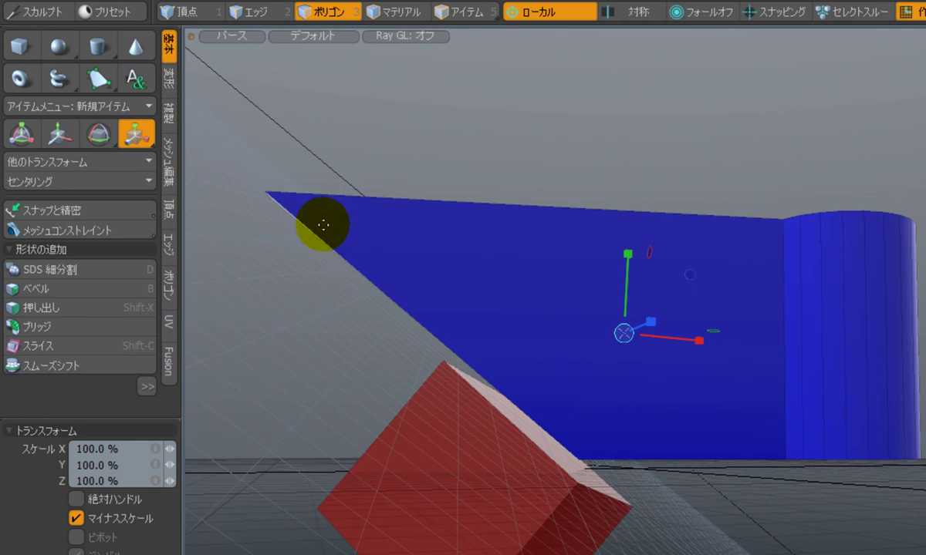
Reselect the cylinder's slanted side polygon and move it along its local Z axis against the background plane
{"action": "key", "text": "q"}
{"action": "left_click_drag", "start_coordinate": [439, 323], "coordinate": [407, 265], "text": "alt"}
{"action": "left_click", "coordinate": [421, 252]}
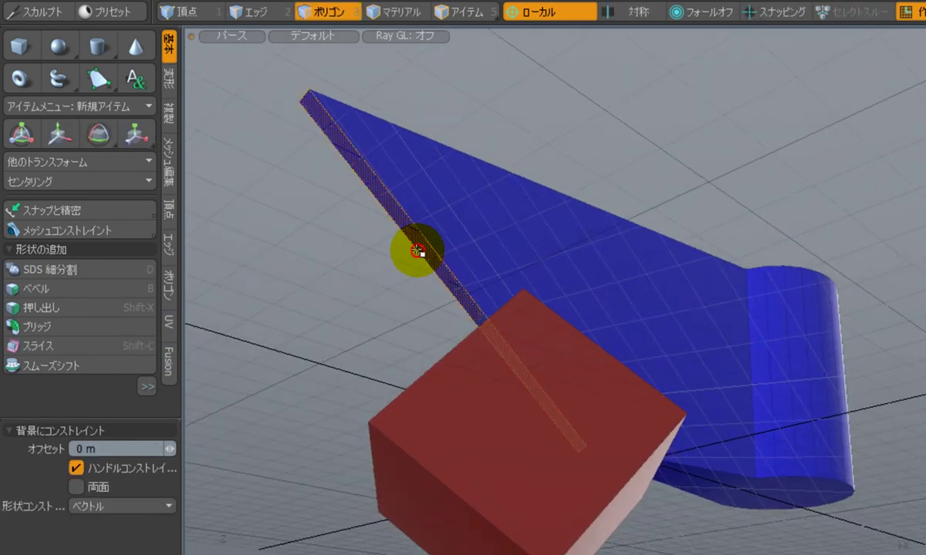
{"action": "left_click_drag", "start_coordinate": [603, 293], "coordinate": [558, 338], "text": "alt"}
{"action": "key", "text": "w"}
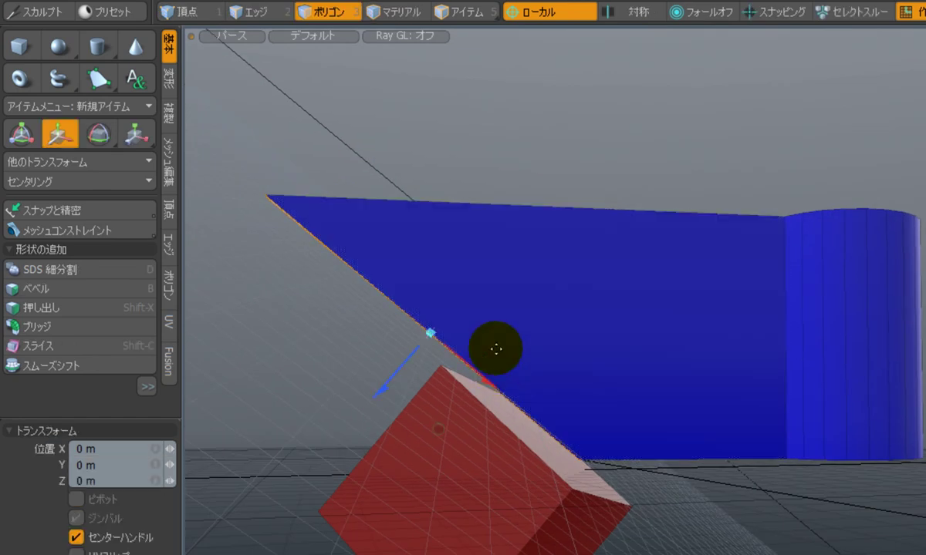
{"action": "left_click_drag", "start_coordinate": [395, 380], "coordinate": [387, 416]}
{"action": "key", "text": "space"}
{"action": "left_click_drag", "start_coordinate": [421, 453], "coordinate": [598, 488], "text": "alt"}
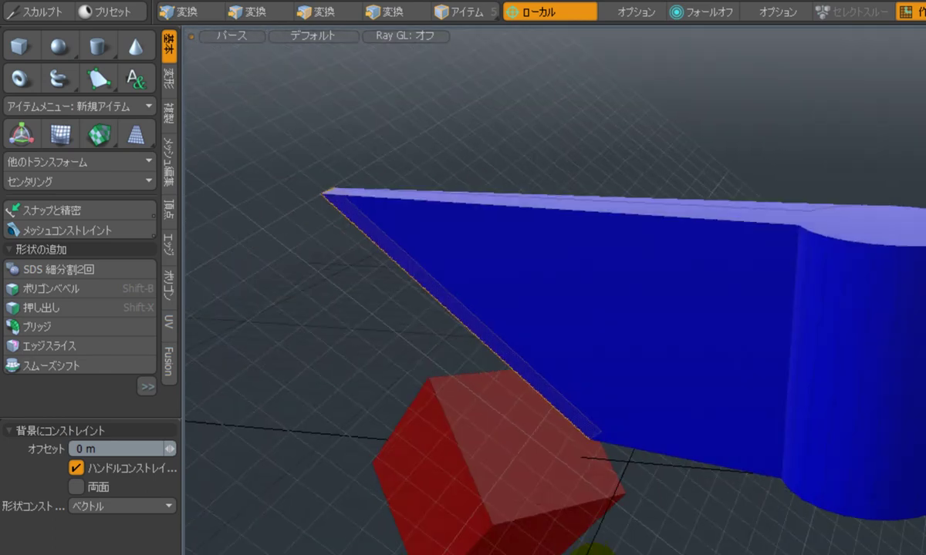